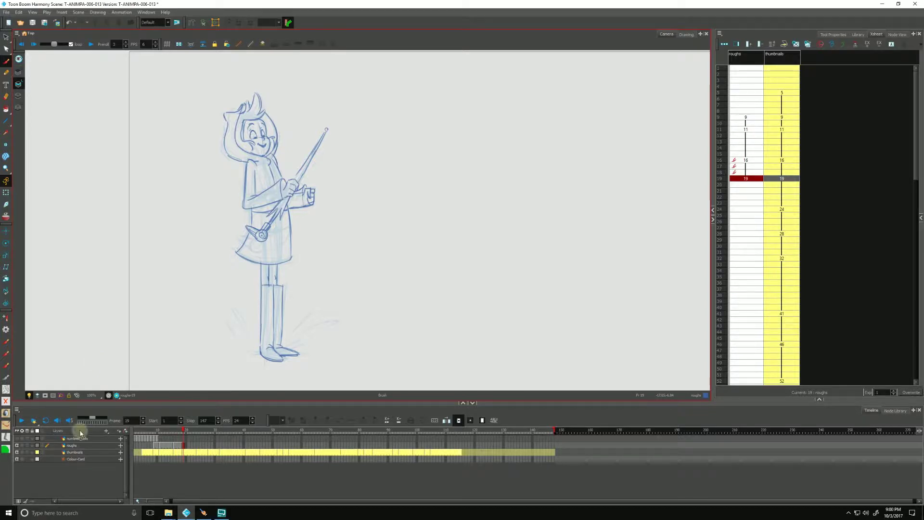
Flip between the rough drawings at frames 16 and 19 to compare the two character poses.
key("f")
key("f")
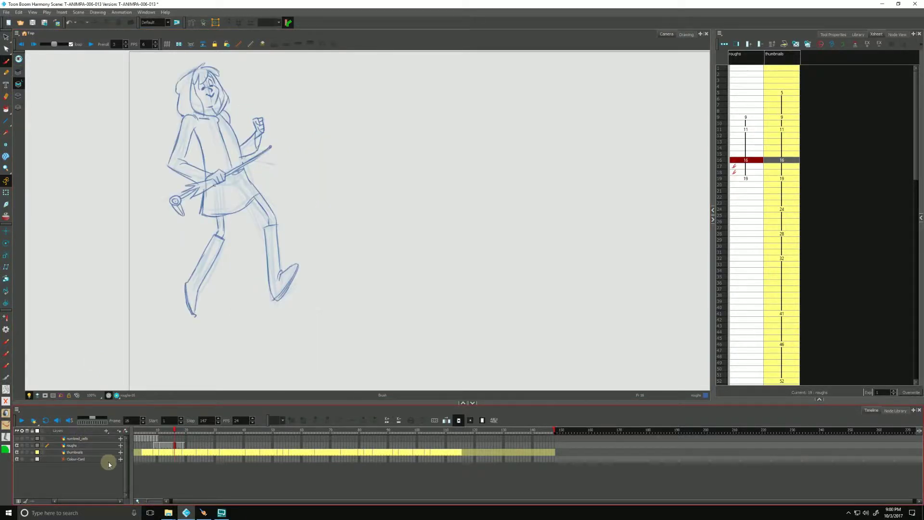
key("g")
key("g")
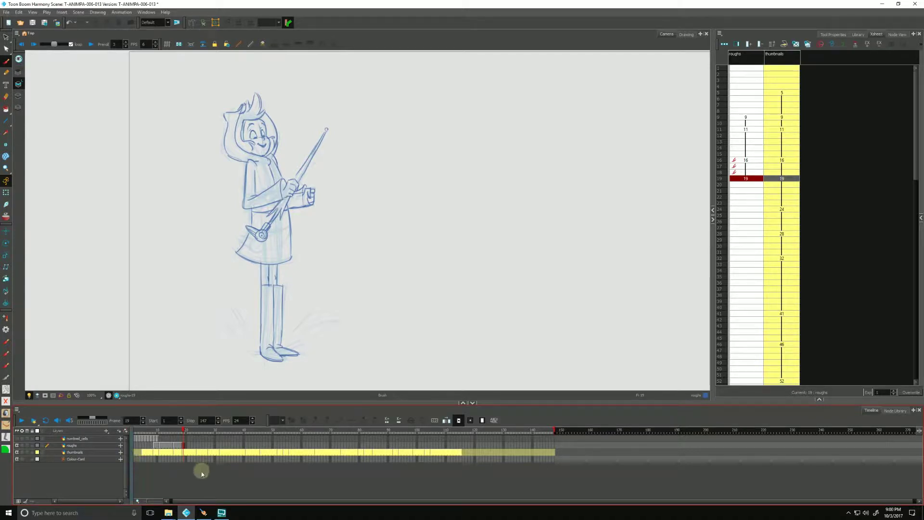
Expand the thumbnails and roughs layers in the timeline to show their drawing previews, and go to frame 16.
left_click(44, 453)
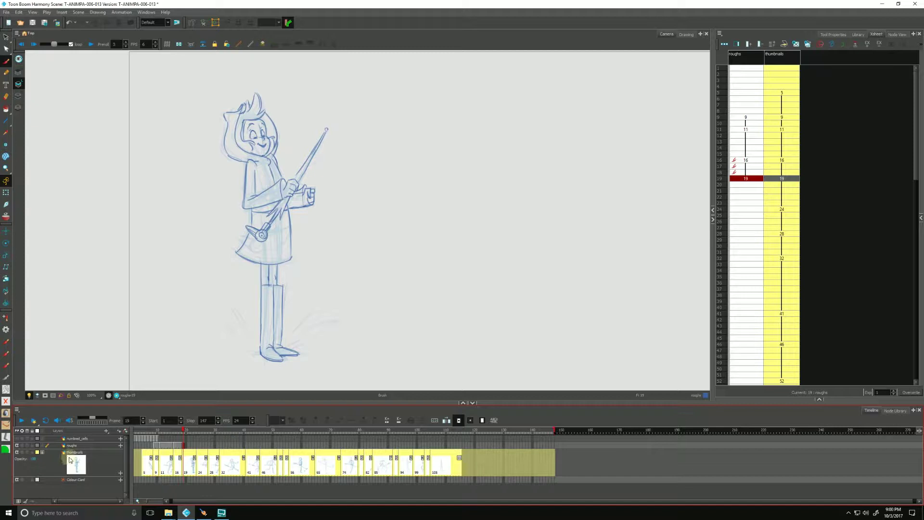
left_click(42, 445)
left_click(175, 439)
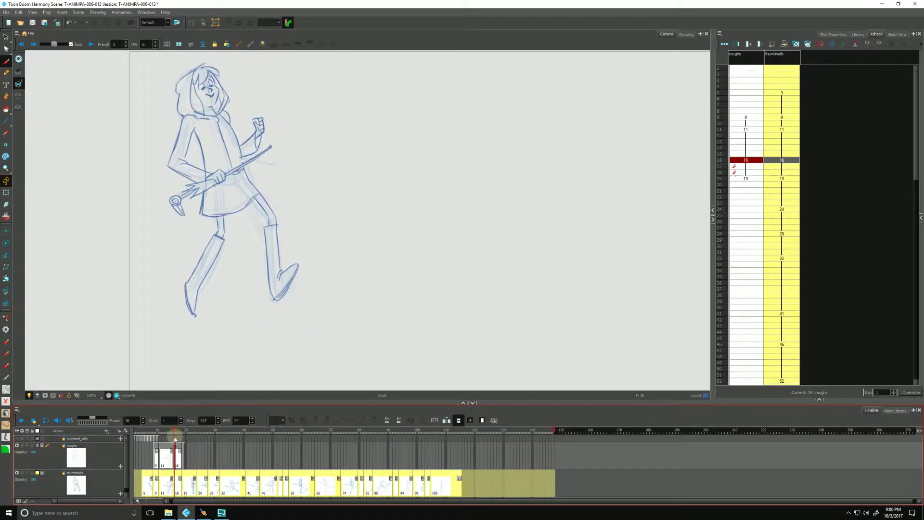
key("2")
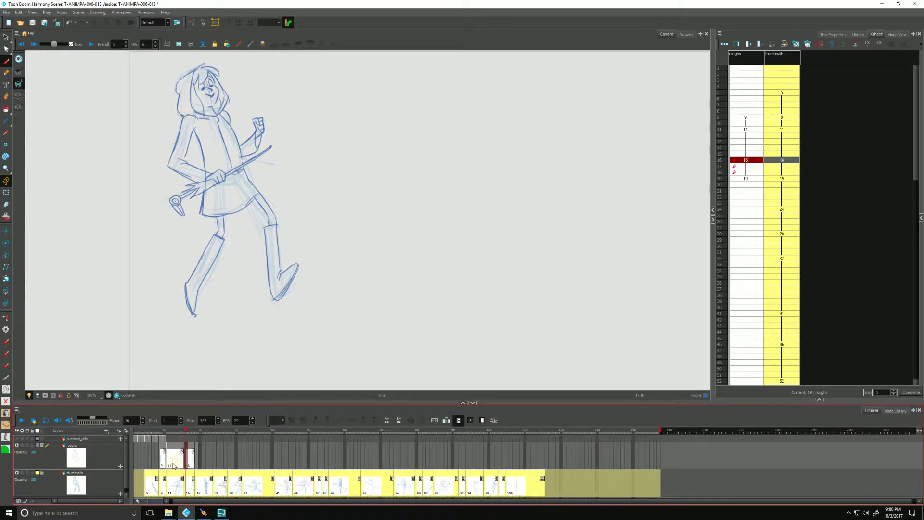
scroll(174, 465, "up", 2)
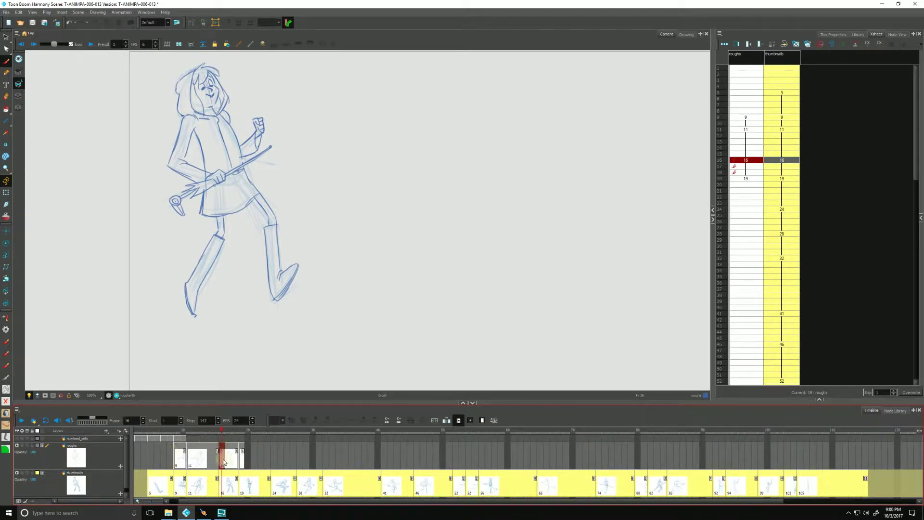
scroll(224, 462, "up", 1)
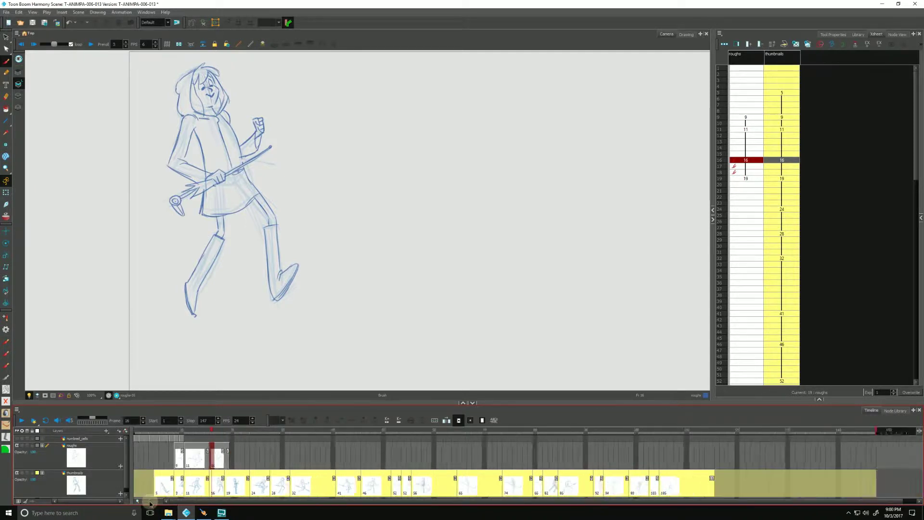
scroll(153, 502, "down", 1)
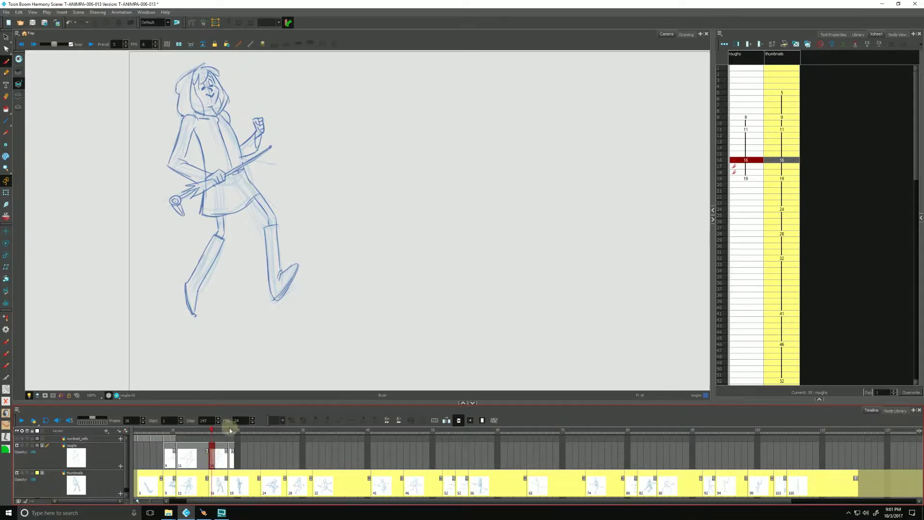
Move from frame 19 to frame 24 and compare the standing and crouching thumbnail poses at frames 23 and 24.
left_click_drag(230, 430, 234, 431)
key("comma")
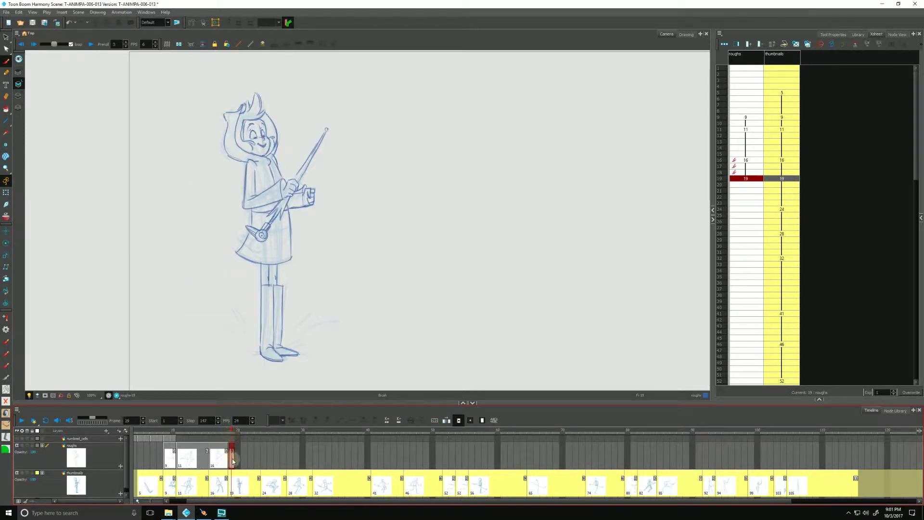
key("period")
key("period")
key("period")
key("period")
key("period")
key("comma")
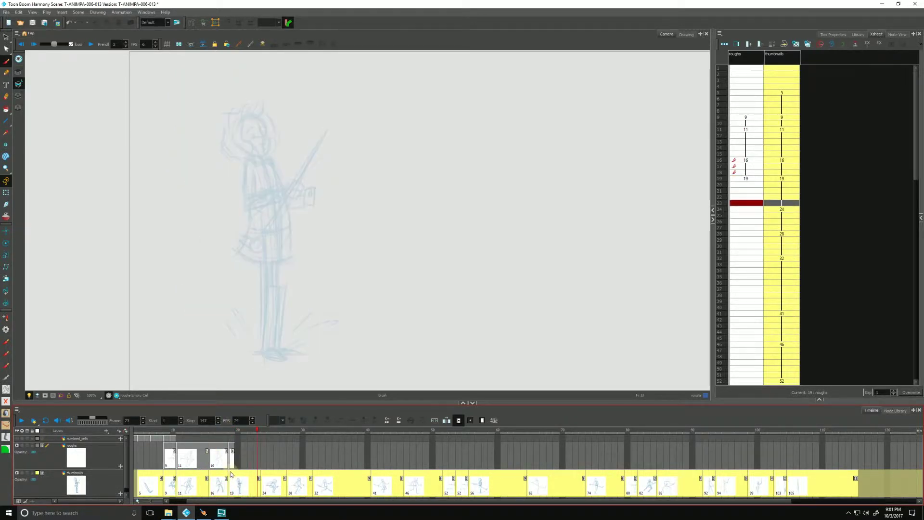
key("period")
key("comma")
key("period")
key("comma")
key("period")
key("comma")
key("period")
key("comma")
key("period")
key("comma")
key("period")
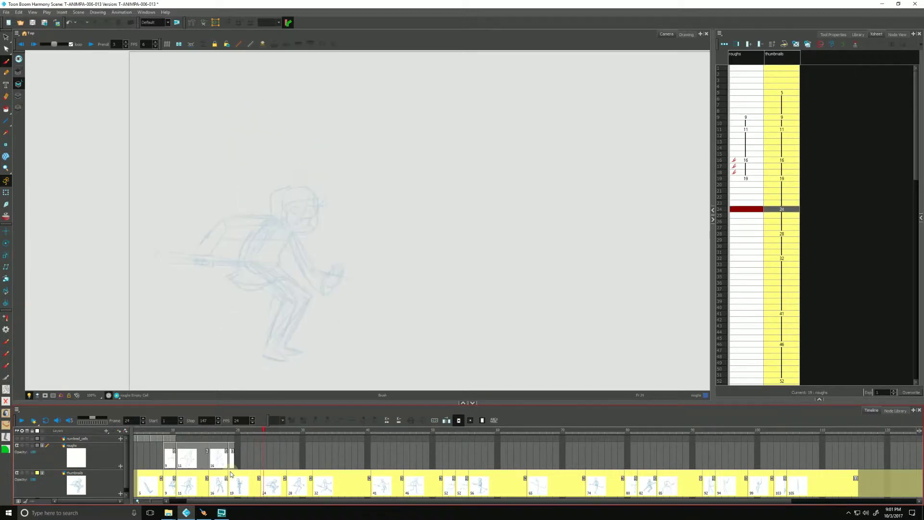
key("comma")
key("period")
Create an empty drawing at frame 24 of the roughs layer.
left_click(272, 464)
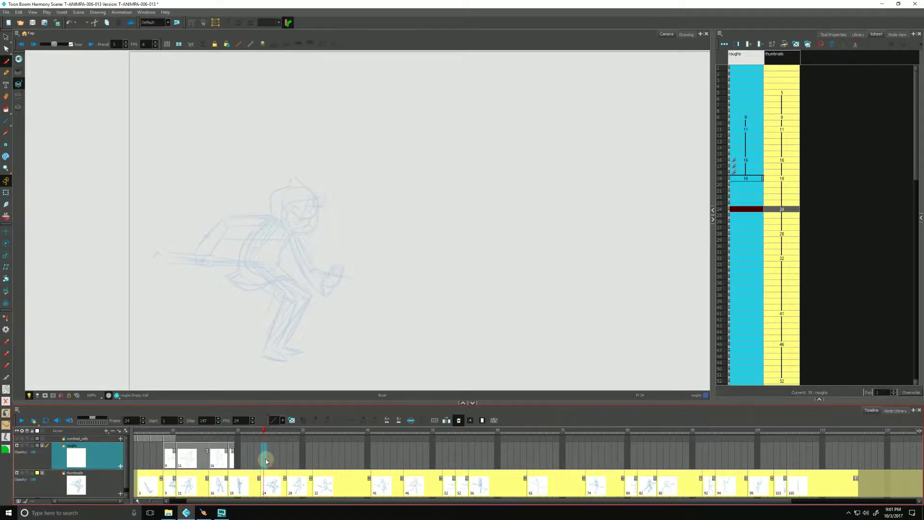
key("2")
left_click(265, 455)
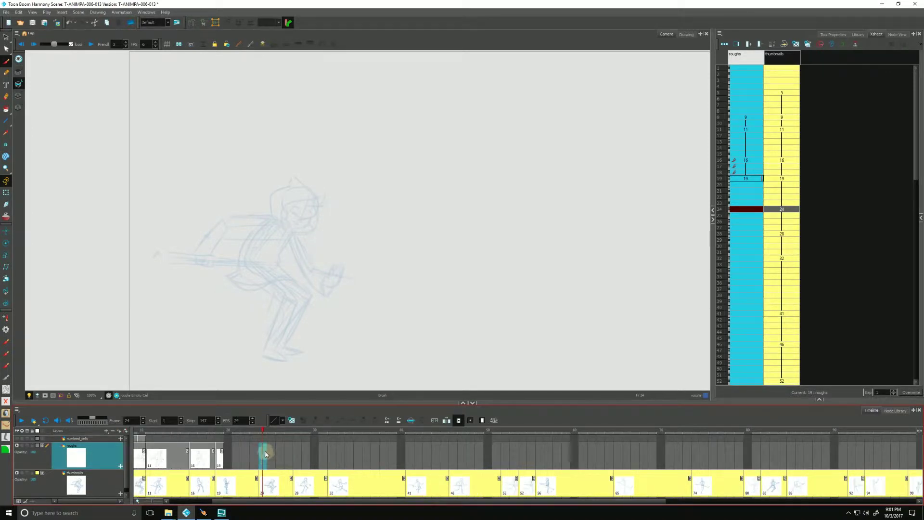
left_click(264, 460)
left_click(291, 417)
left_click(294, 414)
left_click(294, 420)
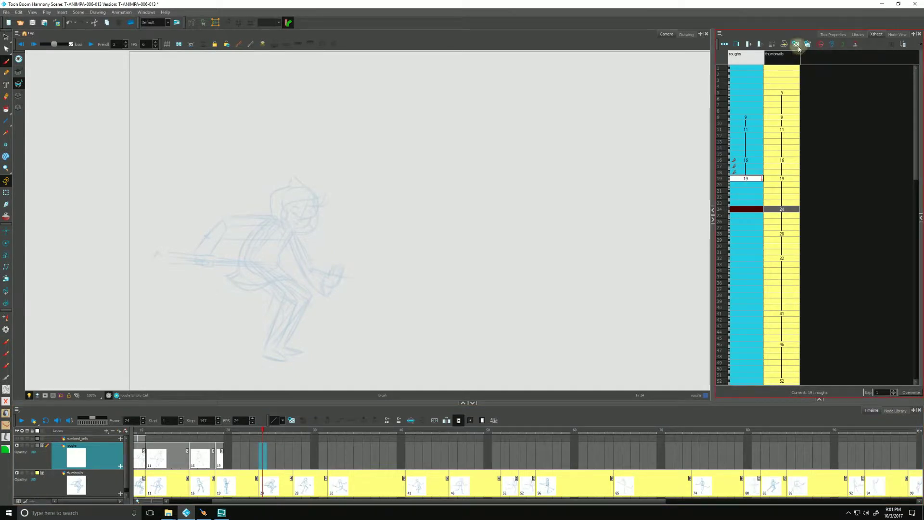
left_click(243, 421)
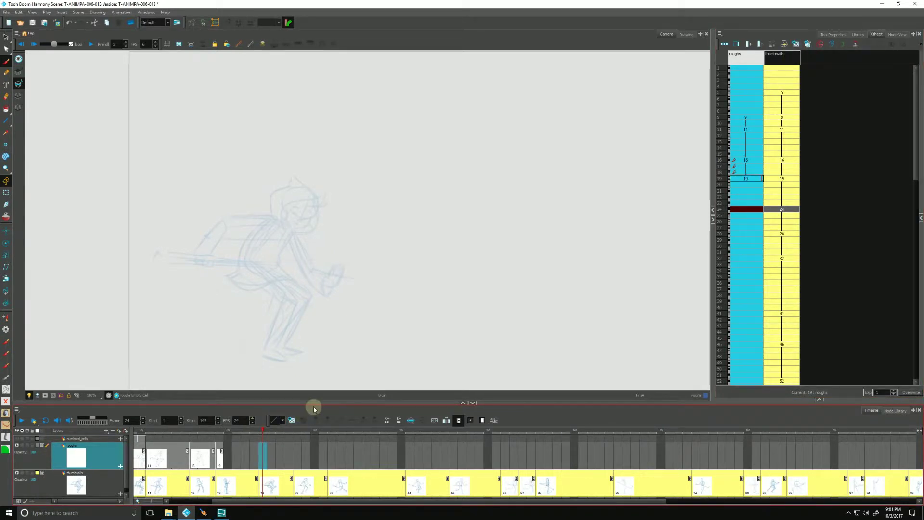
left_click(748, 209)
left_click(782, 41)
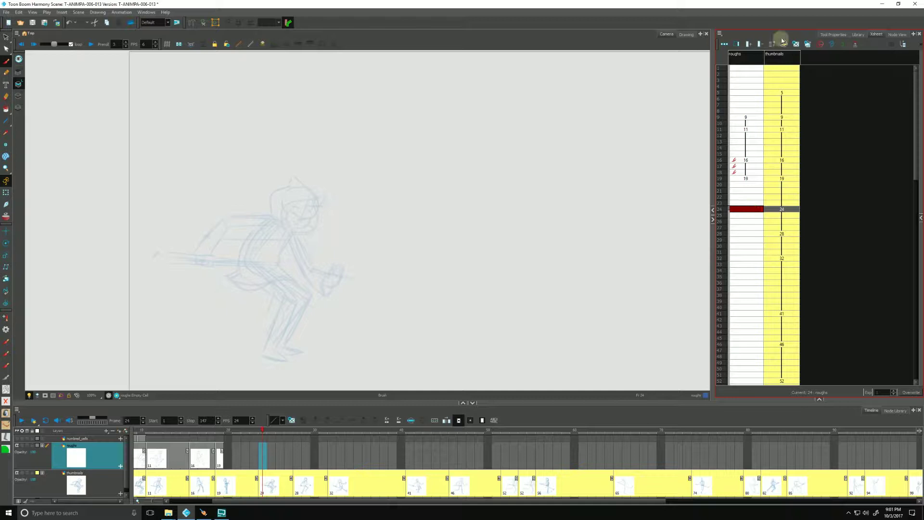
left_click(794, 44)
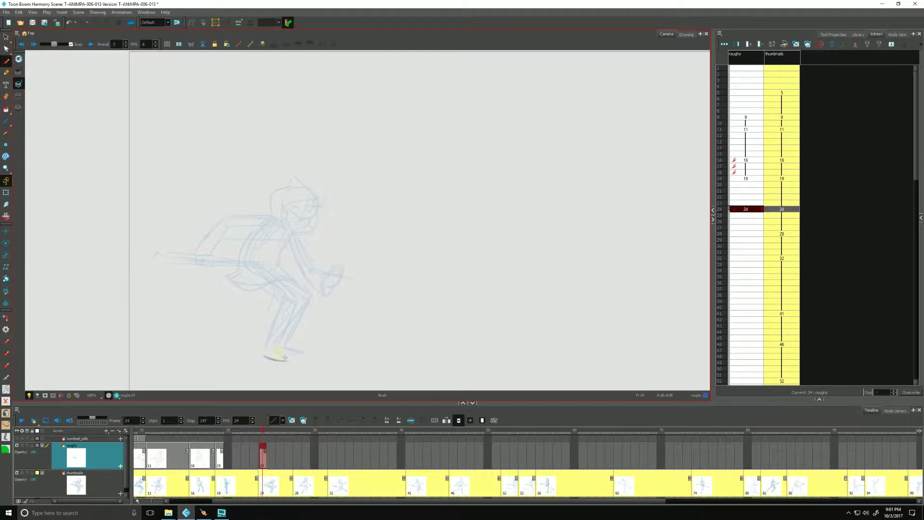
Enable onion skin and set it to Onion Skinning by Drawing.
left_click(7, 215)
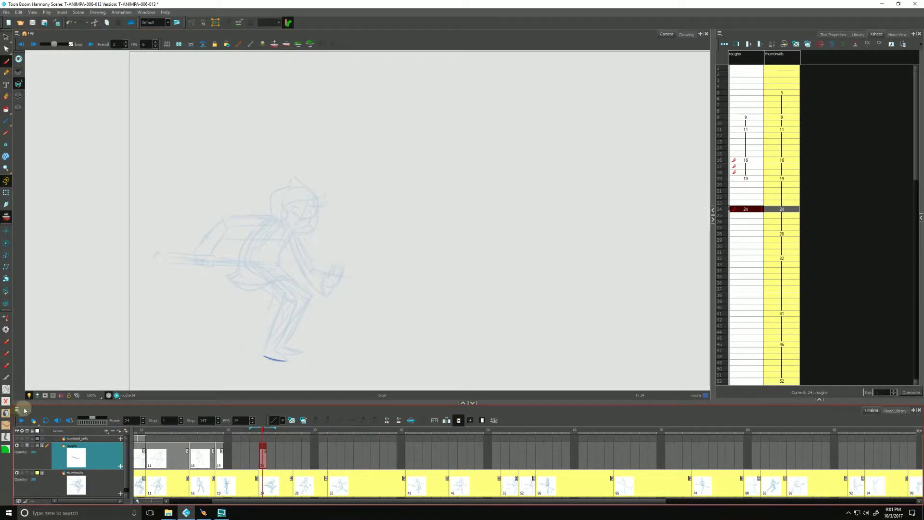
mouse_move(250, 429)
left_mouse_down()
mouse_move(193, 429)
mouse_move(251, 435)
left_mouse_up()
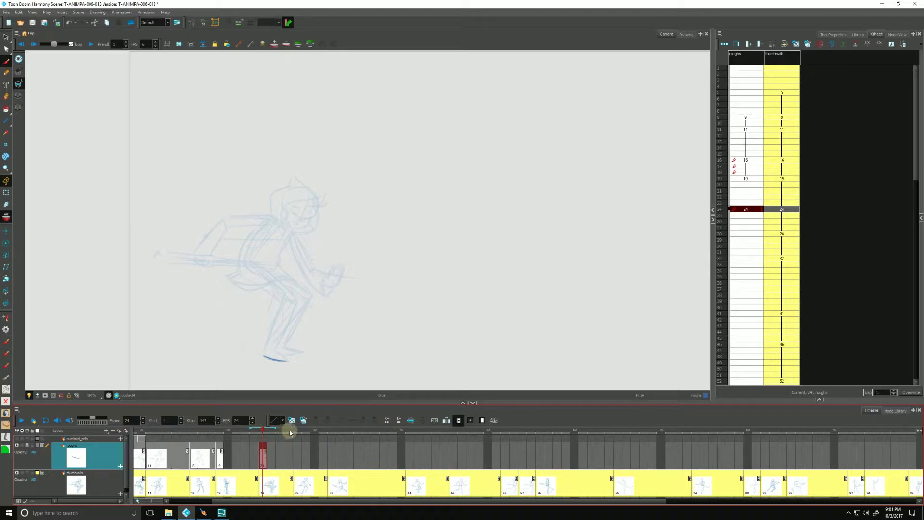
left_click(18, 411)
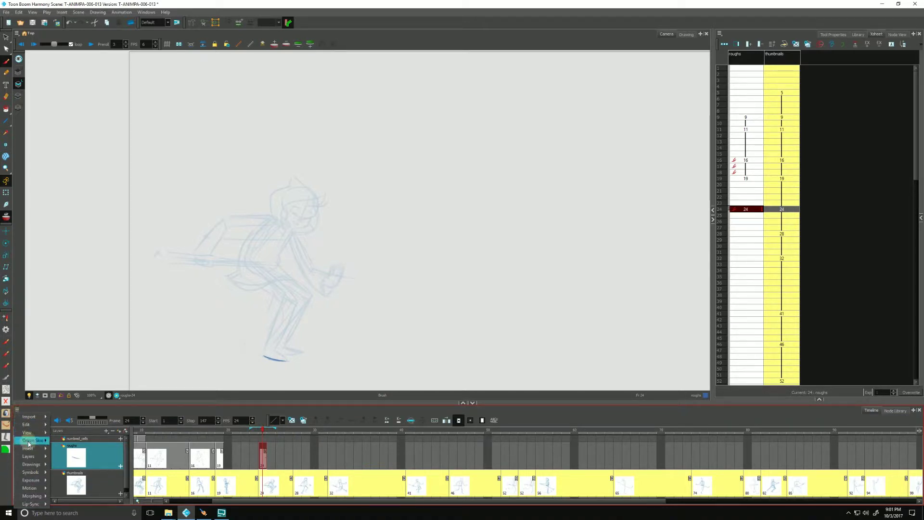
mouse_move(31, 440)
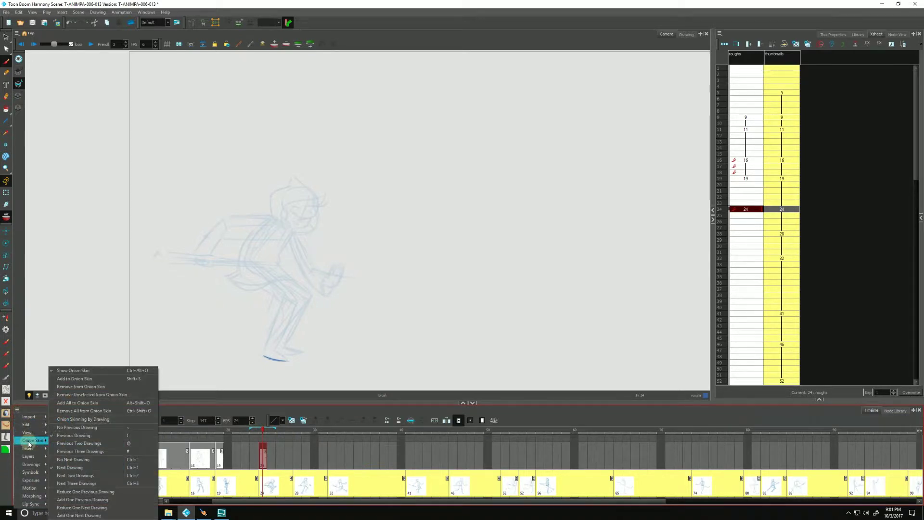
left_click(69, 422)
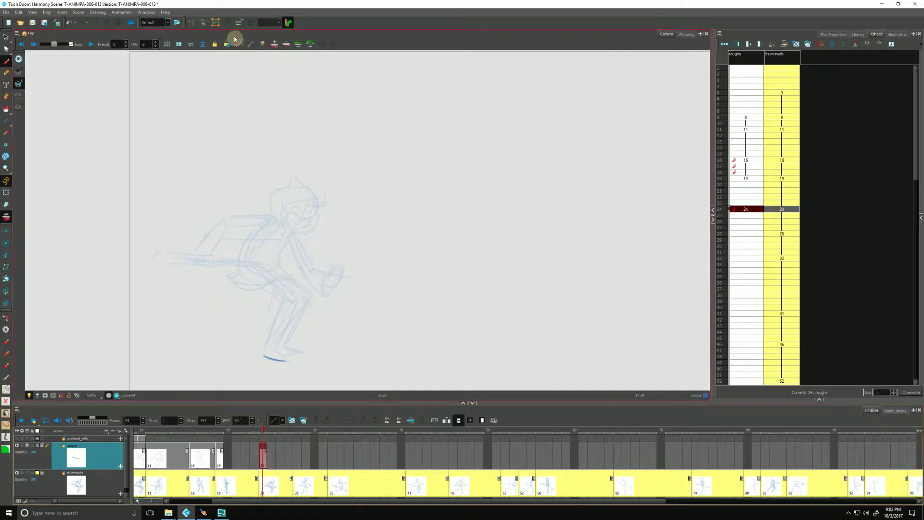
Extend the exposure of rough drawing 19 through frame 23 and return to frame 24.
left_click(255, 460)
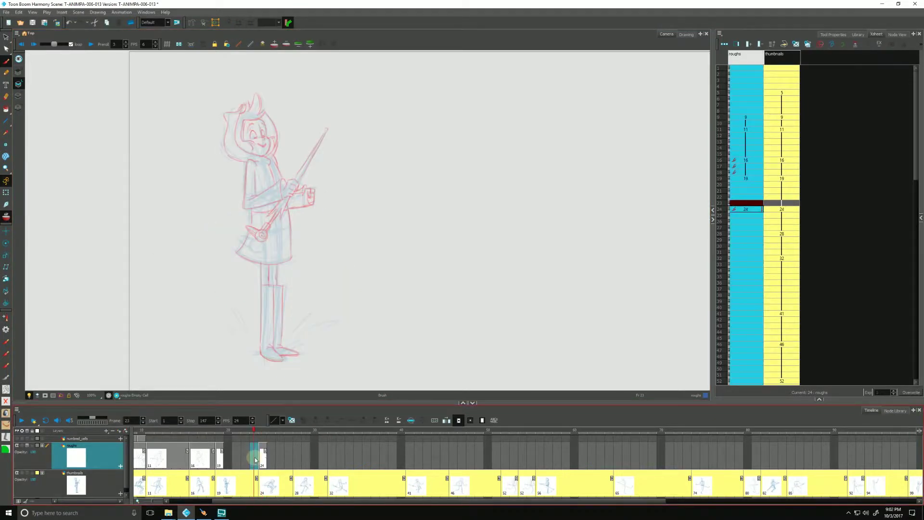
key("F5")
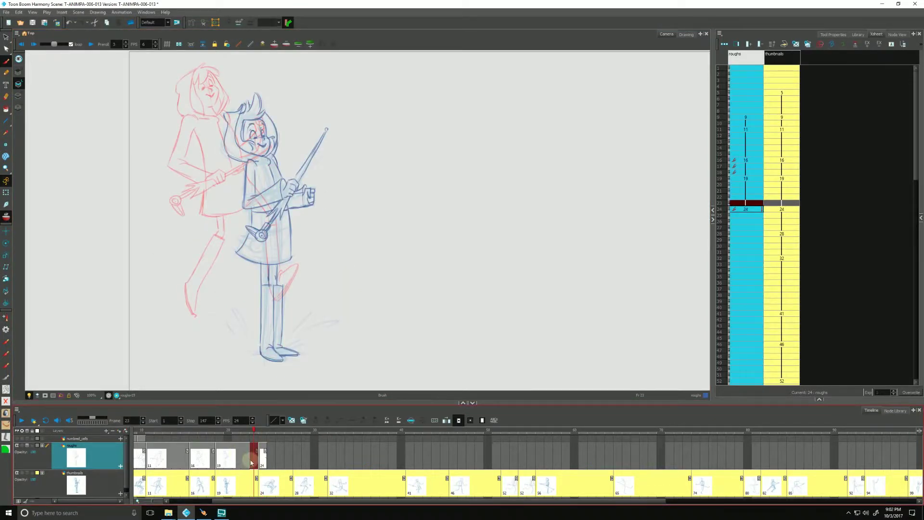
left_click(264, 453)
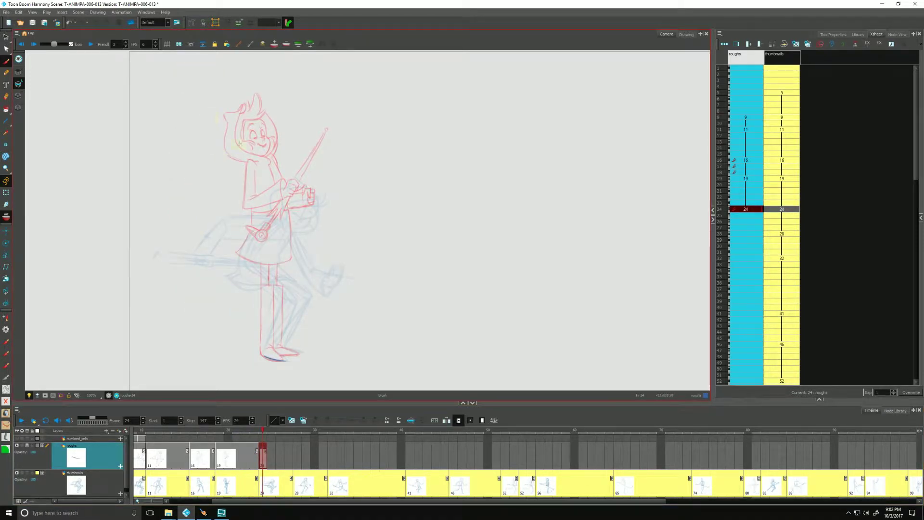
Lower the onion skin opacity so the previous rough is fainter.
left_click(263, 44)
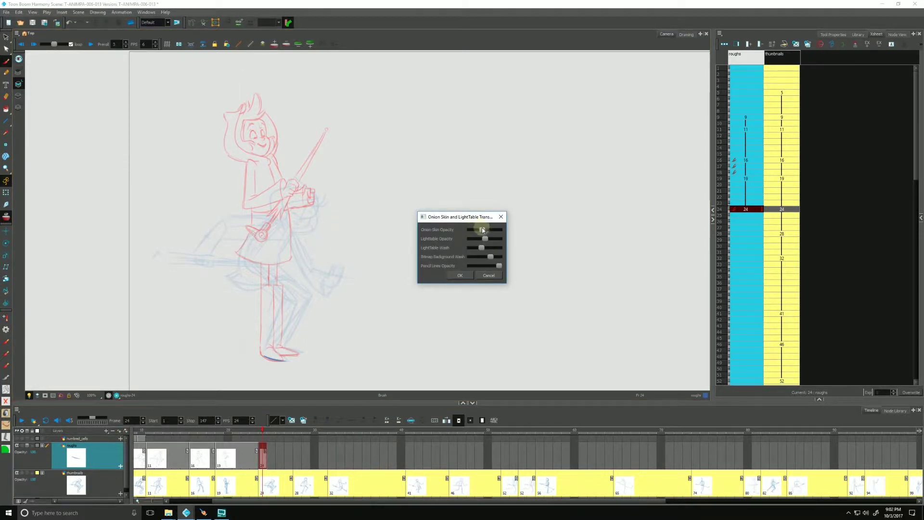
left_click_drag(480, 233, 475, 233)
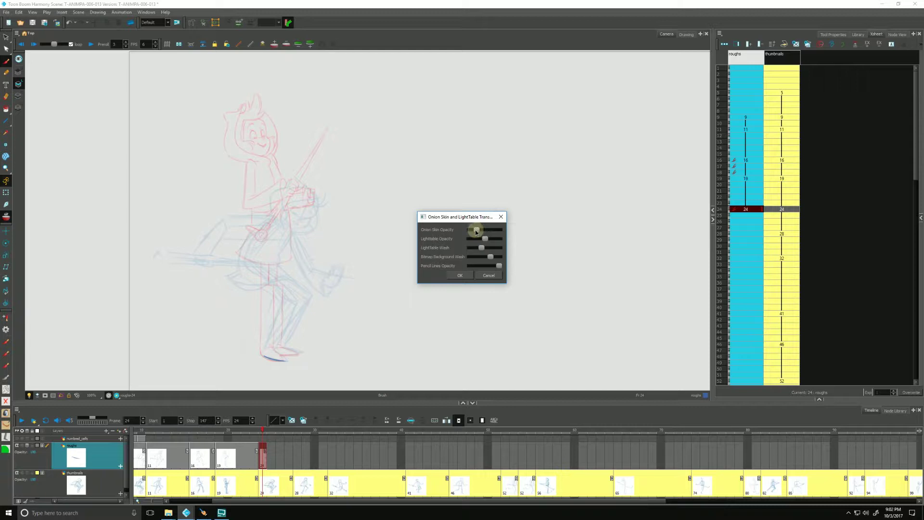
left_click(458, 275)
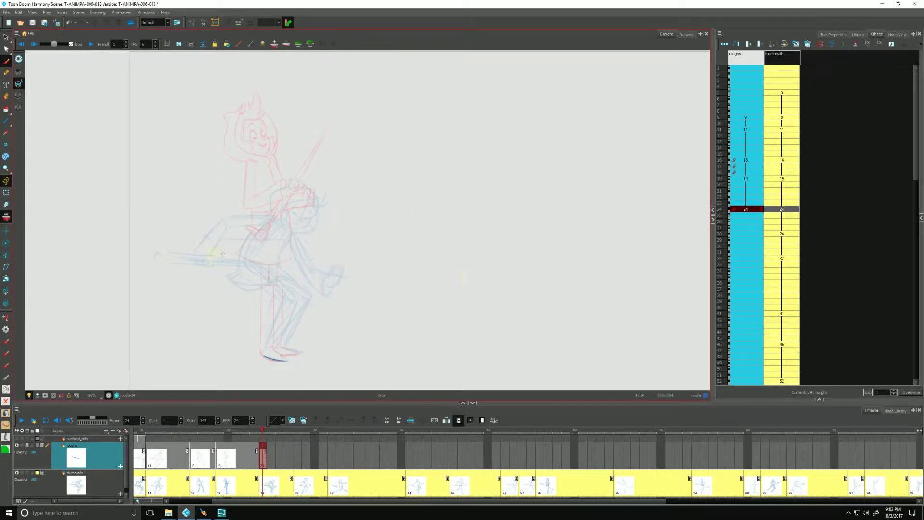
Draw the upper shoulder line of the backward-reaching arm on frame 24 and flip against rough 19 to check it.
scroll(252, 277, "up", 1)
left_click_drag(248, 274, 287, 276)
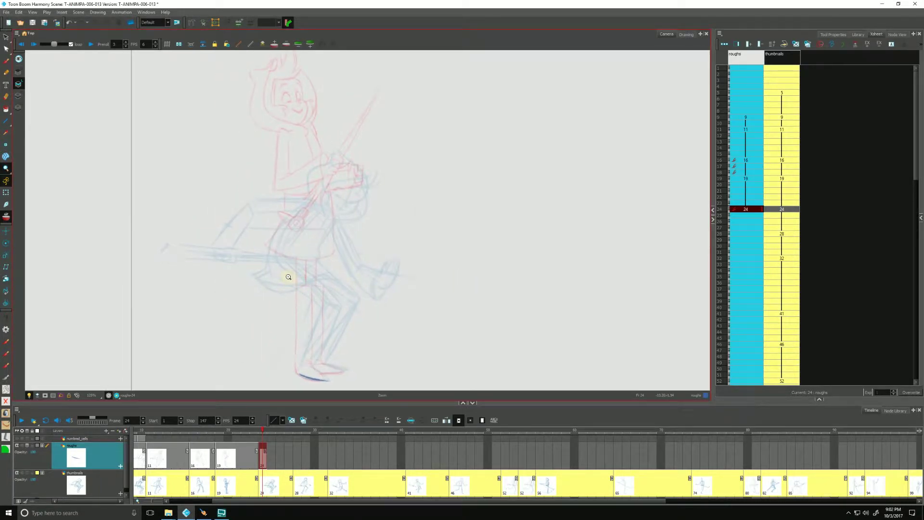
key("alt+b")
left_click_drag(315, 208, 260, 199)
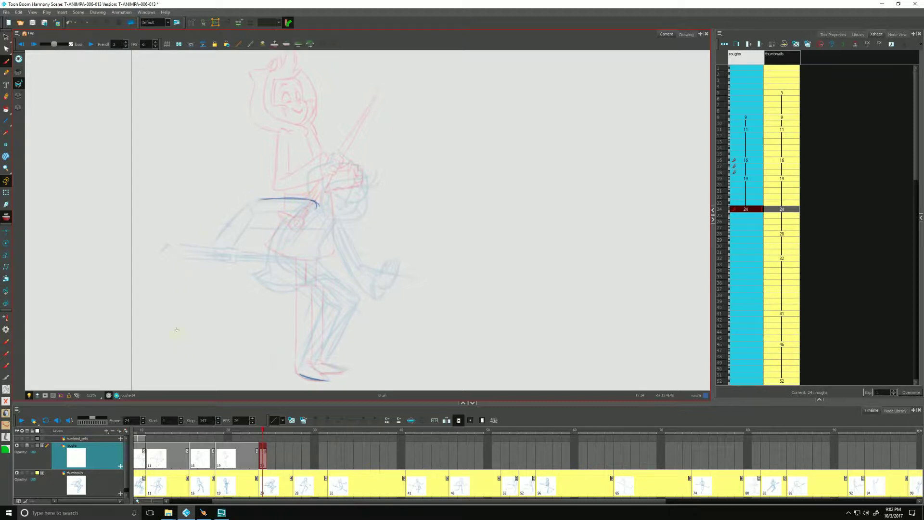
key("f")
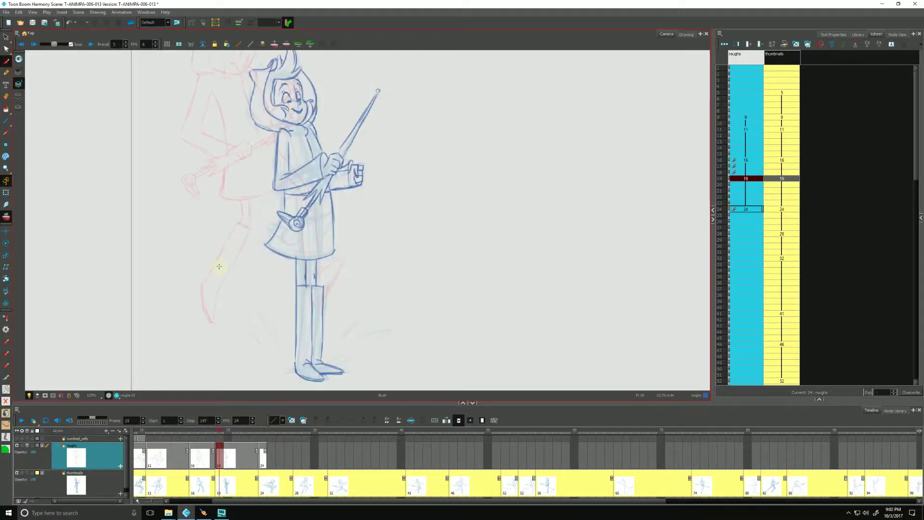
key("g")
key("f")
key("g")
Draw both edges of the bent forearm and start the hand over the thumbnail, flipping against rough 19.
left_click_drag(257, 208, 237, 246)
key("f")
key("g")
key("f")
key("g")
left_click_drag(252, 199, 218, 237)
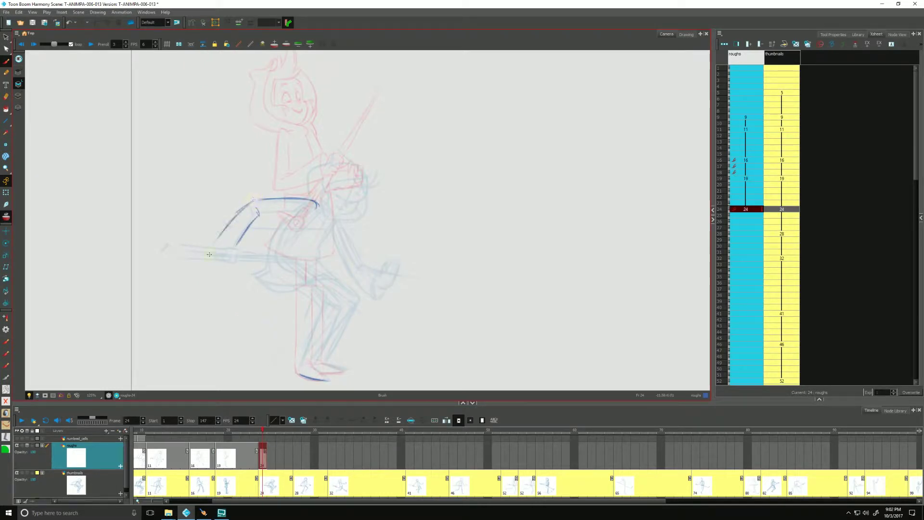
left_click_drag(248, 204, 213, 240)
mouse_move(230, 247)
left_mouse_down()
mouse_move(237, 251)
mouse_move(218, 260)
left_mouse_up()
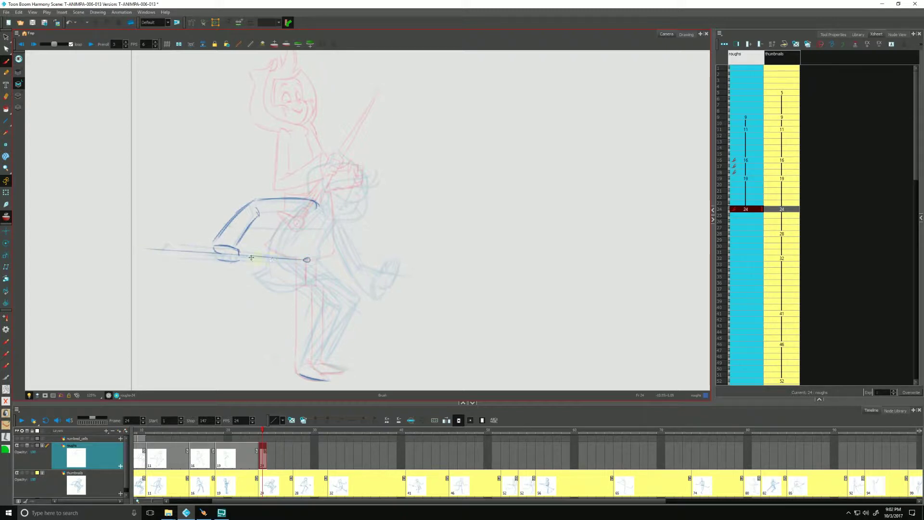
Draw the long sword-like prop through the hand with its round, pointed end, and add the upper arm's lower edge.
left_click_drag(254, 256, 148, 249)
left_click_drag(298, 258, 178, 244)
mouse_move(304, 260)
left_mouse_down()
mouse_move(149, 254)
mouse_move(176, 245)
mouse_move(195, 249)
mouse_move(166, 250)
mouse_move(195, 255)
mouse_move(152, 270)
left_mouse_up()
left_click_drag(139, 260, 151, 277)
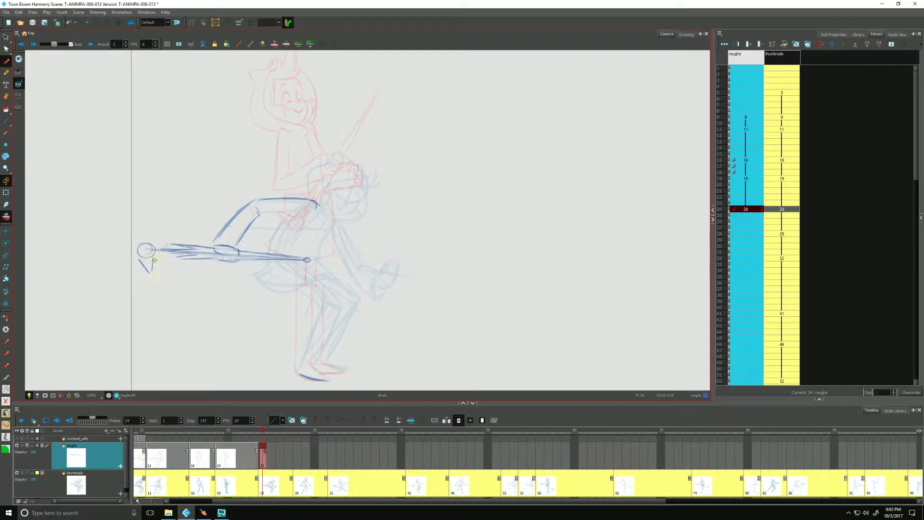
left_click_drag(310, 209, 260, 212)
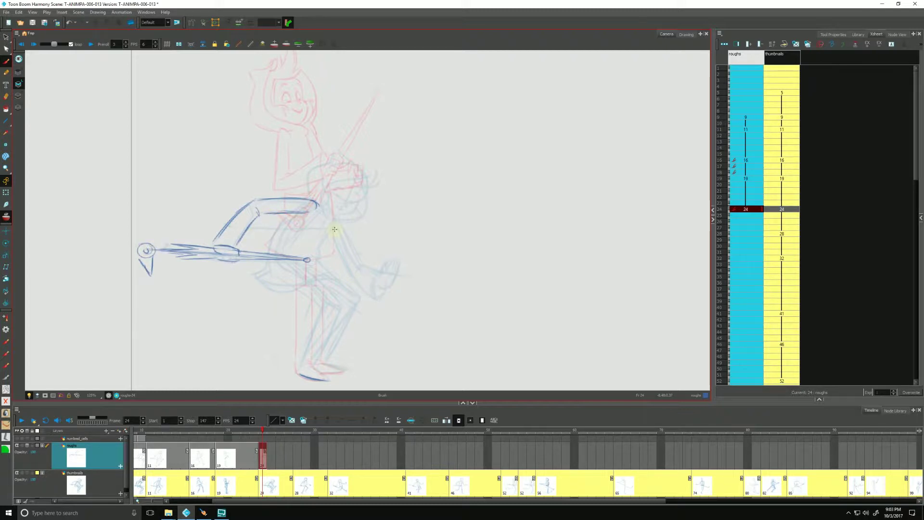
Draw the front and curved back lines of the torso on frame 24, flipping against rough 19 to check them.
left_click_drag(331, 229, 314, 256)
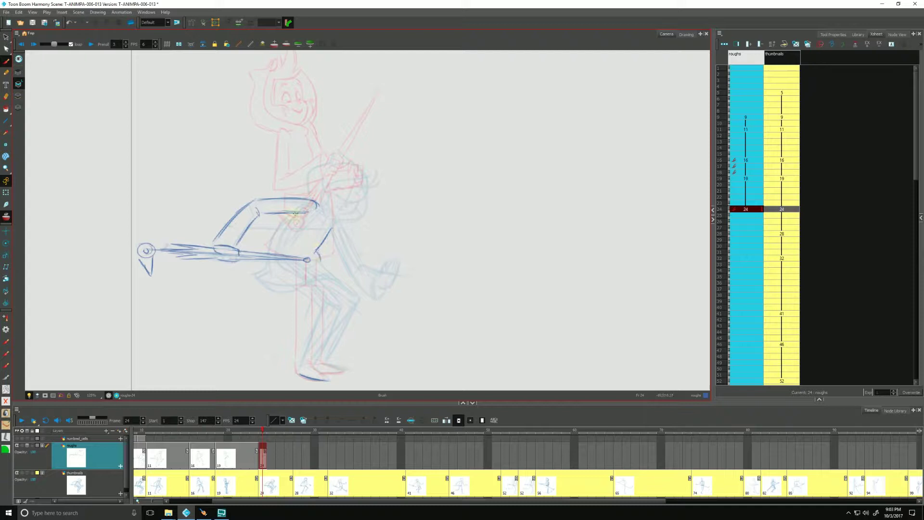
mouse_move(303, 208)
left_mouse_down()
mouse_move(272, 241)
mouse_move(268, 278)
left_mouse_up()
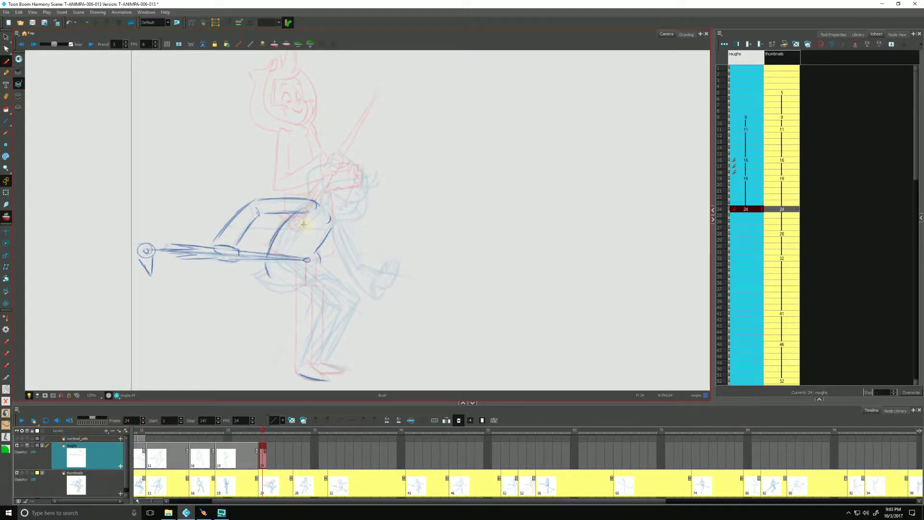
key("f")
key("g")
key("f")
key("g")
Draw the head outline, jaw and facial features over the thumbnail on frame 24, flipping against rough 19.
mouse_move(364, 175)
left_mouse_down()
mouse_move(345, 177)
mouse_move(365, 183)
mouse_move(350, 163)
mouse_move(324, 171)
left_mouse_up()
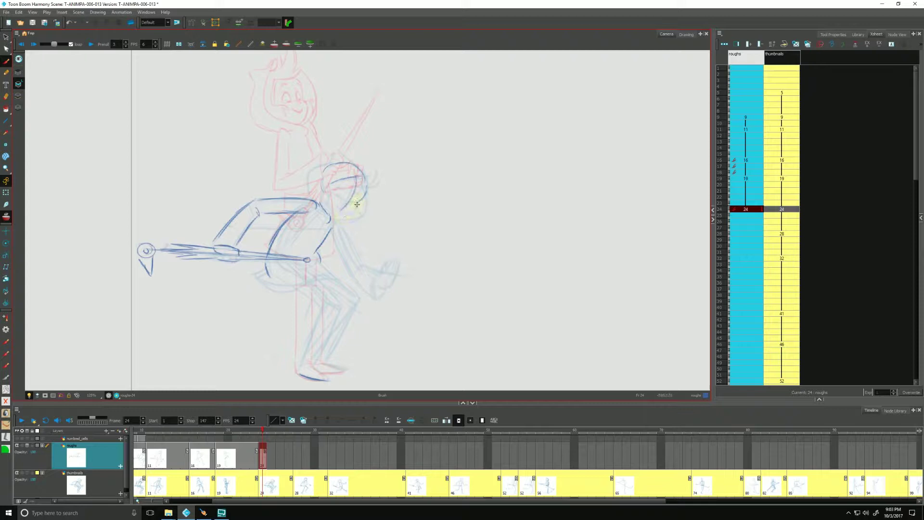
left_click_drag(352, 212, 335, 216)
left_click_drag(331, 187, 335, 203)
left_click_drag(336, 190, 344, 191)
left_click_drag(358, 194, 364, 198)
key("f")
key("g")
key("f")
key("g")
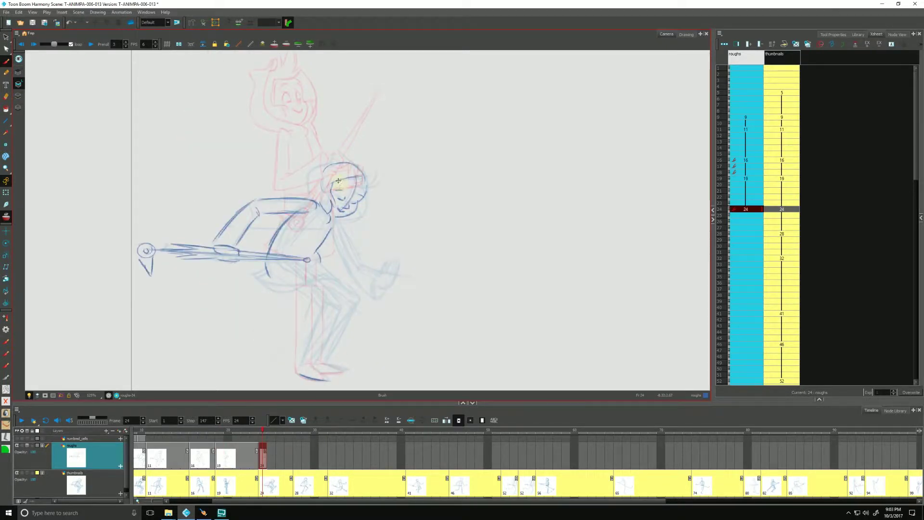
Draw the pointed hood, the curled front tuft of hair and the hood's edge around the face and chin.
mouse_move(336, 180)
left_mouse_down()
mouse_move(373, 183)
mouse_move(351, 177)
mouse_move(362, 166)
mouse_move(376, 174)
mouse_move(369, 161)
mouse_move(358, 174)
mouse_move(344, 153)
mouse_move(350, 159)
mouse_move(305, 178)
mouse_move(306, 195)
mouse_move(330, 222)
left_mouse_up()
key("f")
key("g")
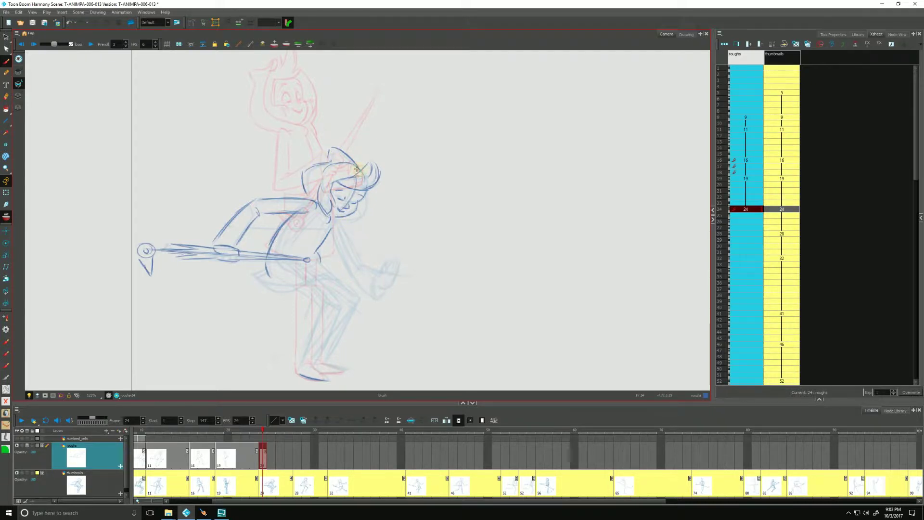
mouse_move(362, 168)
left_mouse_down()
mouse_move(333, 176)
mouse_move(317, 206)
mouse_move(328, 218)
mouse_move(357, 219)
mouse_move(367, 191)
mouse_move(331, 223)
mouse_move(345, 222)
left_mouse_up()
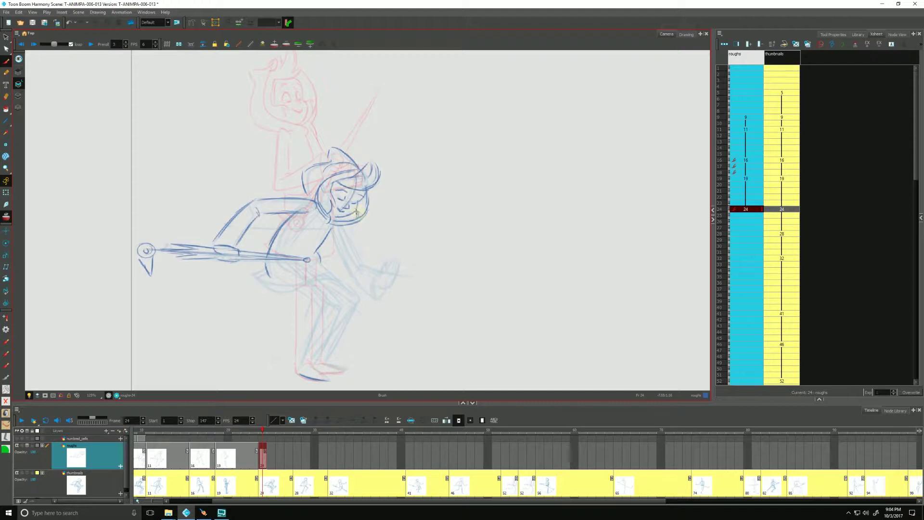
Draw the forward-reaching arm down to the wrist on frame 24 and flip against rough 19 to check it.
mouse_move(357, 211)
left_mouse_down()
mouse_move(343, 233)
mouse_move(331, 226)
mouse_move(354, 284)
mouse_move(387, 274)
mouse_move(374, 294)
left_mouse_up()
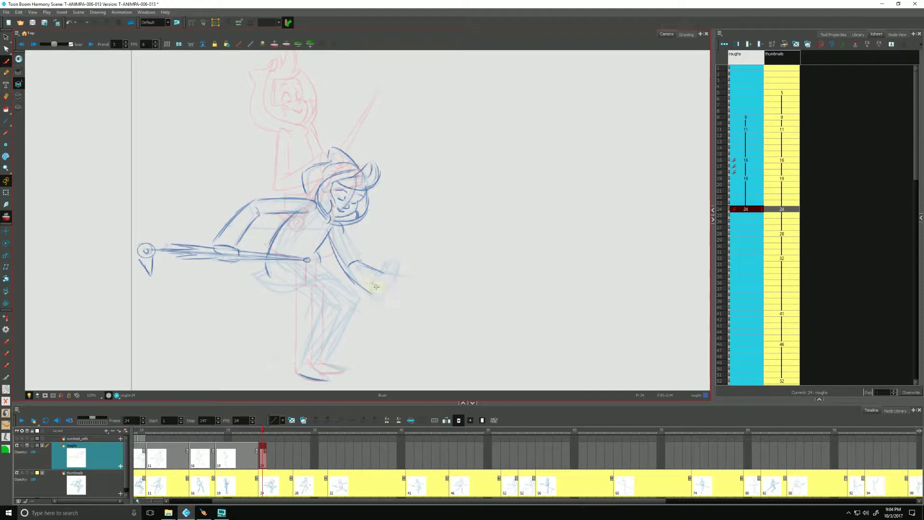
key("f")
key("g")
key("f")
key("g")
Delete the forearm strokes near the wrist of the forward-reaching arm.
left_click(370, 265)
key("Delete")
left_click(368, 290)
key("Delete")
left_click(377, 287)
key("Delete")
Redraw the forward forearm and add the open hand with spread fingers, flipping against rough 19.
mouse_move(340, 263)
left_mouse_down()
mouse_move(377, 287)
mouse_move(355, 262)
mouse_move(376, 257)
mouse_move(378, 269)
left_mouse_up()
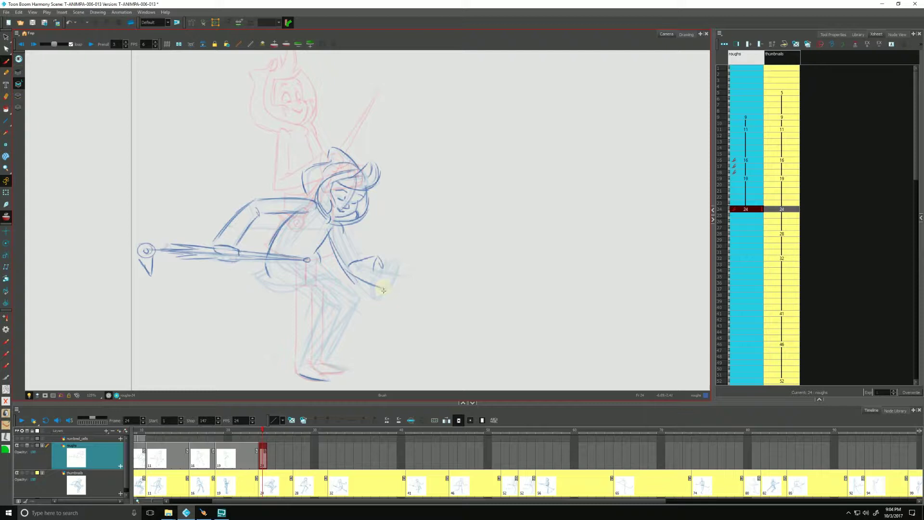
mouse_move(381, 274)
left_mouse_down()
mouse_move(386, 259)
mouse_move(392, 276)
mouse_move(398, 263)
mouse_move(386, 287)
mouse_move(370, 271)
mouse_move(383, 286)
mouse_move(378, 276)
left_mouse_up()
key("f")
key("g")
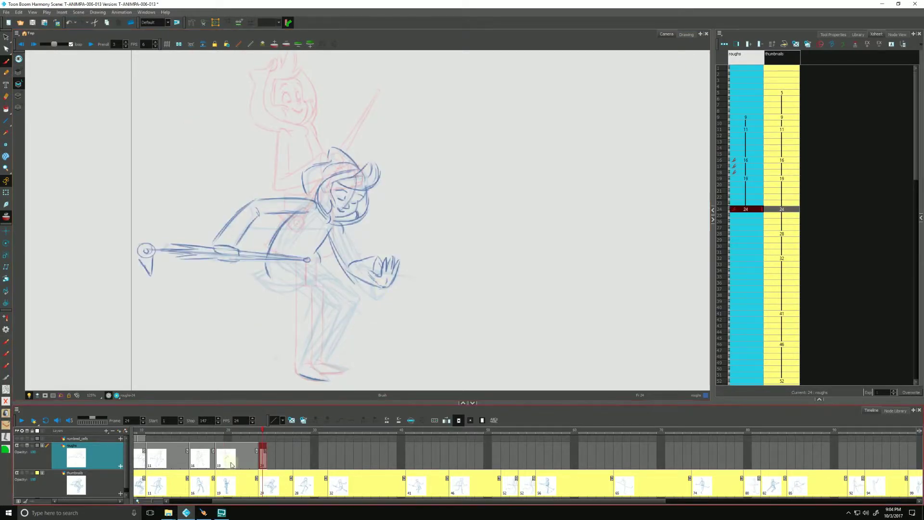
key("f")
key("g")
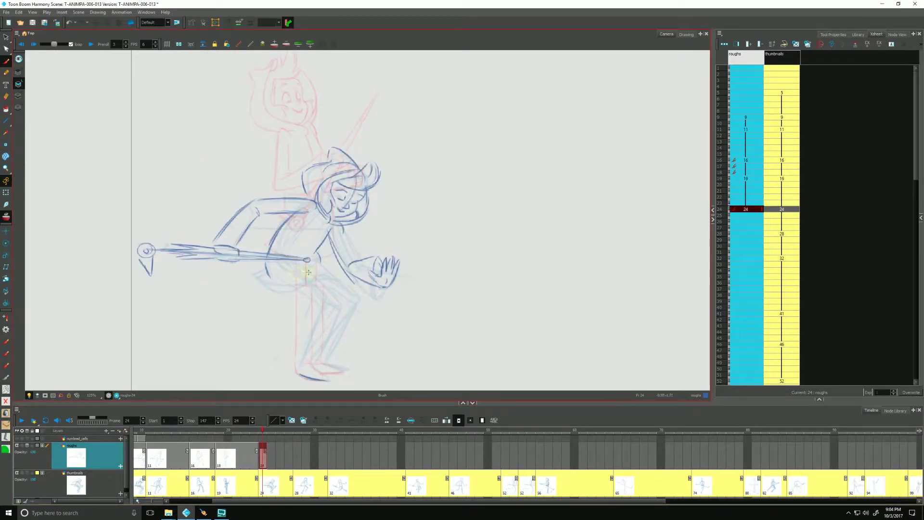
Draw the tunic's flared hem and the curved belt line at the waist, flipping against rough 19.
mouse_move(342, 278)
left_mouse_down()
mouse_move(257, 281)
mouse_move(287, 291)
mouse_move(258, 278)
left_mouse_up()
key("f")
key("g")
left_click_drag(316, 262, 268, 262)
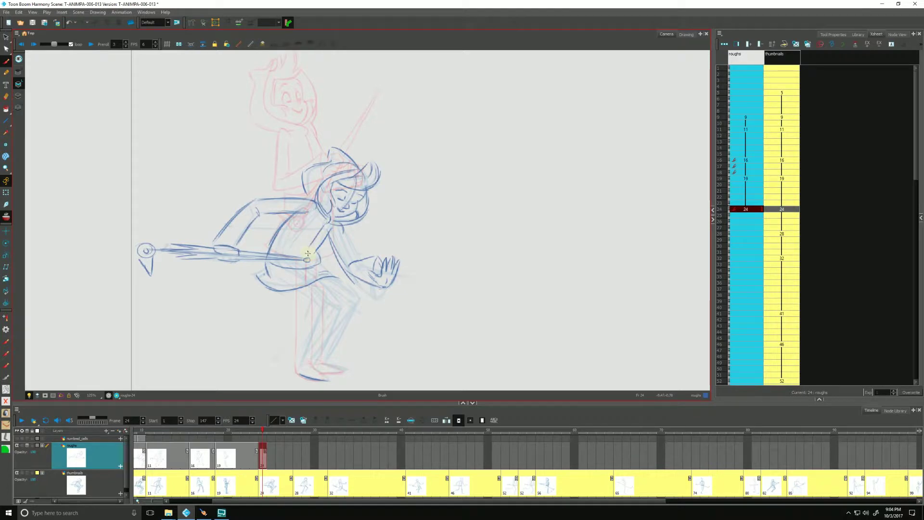
key("f")
key("g")
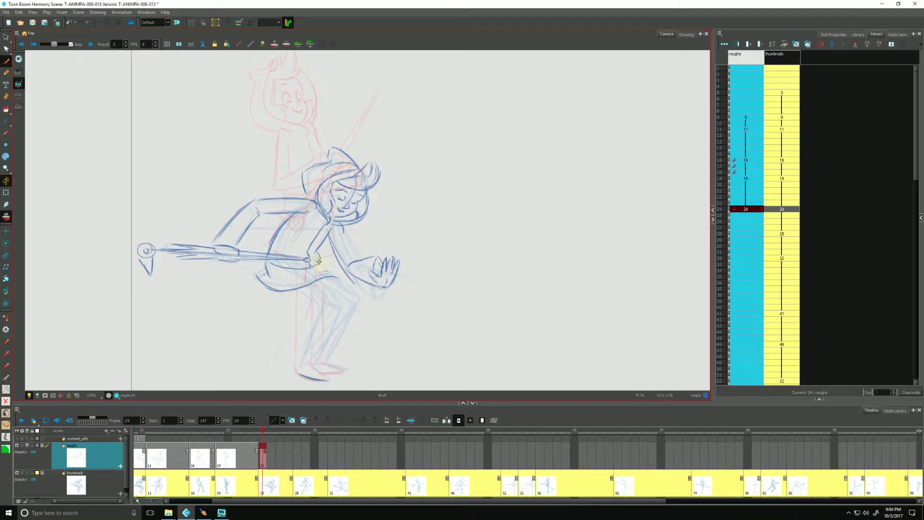
Draw both bent legs with thighs, knees, boot tops and shins down to the feet over the thumbnail.
mouse_move(319, 261)
left_mouse_down()
mouse_move(360, 301)
mouse_move(342, 330)
left_mouse_up()
left_click_drag(361, 300, 328, 356)
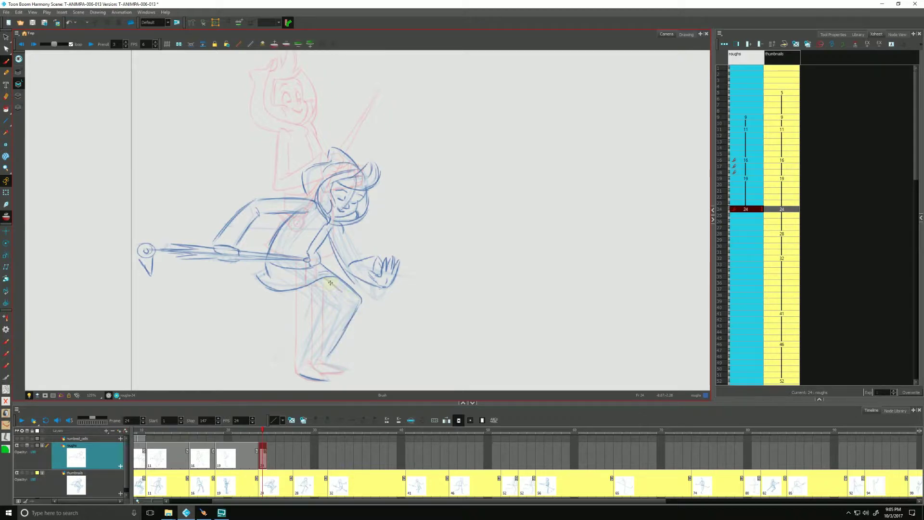
mouse_move(318, 283)
left_mouse_down()
mouse_move(299, 276)
mouse_move(342, 301)
left_mouse_up()
mouse_move(326, 303)
left_mouse_down()
mouse_move(357, 307)
mouse_move(327, 294)
mouse_move(339, 311)
mouse_move(326, 300)
mouse_move(338, 305)
mouse_move(321, 310)
mouse_move(340, 312)
mouse_move(329, 300)
mouse_move(349, 301)
mouse_move(343, 293)
mouse_move(323, 311)
mouse_move(326, 301)
mouse_move(303, 359)
left_mouse_up()
mouse_move(343, 307)
left_mouse_down()
mouse_move(322, 351)
mouse_move(339, 313)
mouse_move(325, 347)
mouse_move(311, 350)
mouse_move(320, 340)
mouse_move(318, 369)
mouse_move(311, 366)
mouse_move(323, 380)
mouse_move(296, 373)
mouse_move(310, 381)
mouse_move(296, 370)
mouse_move(331, 371)
left_mouse_up()
key("f")
key("g")
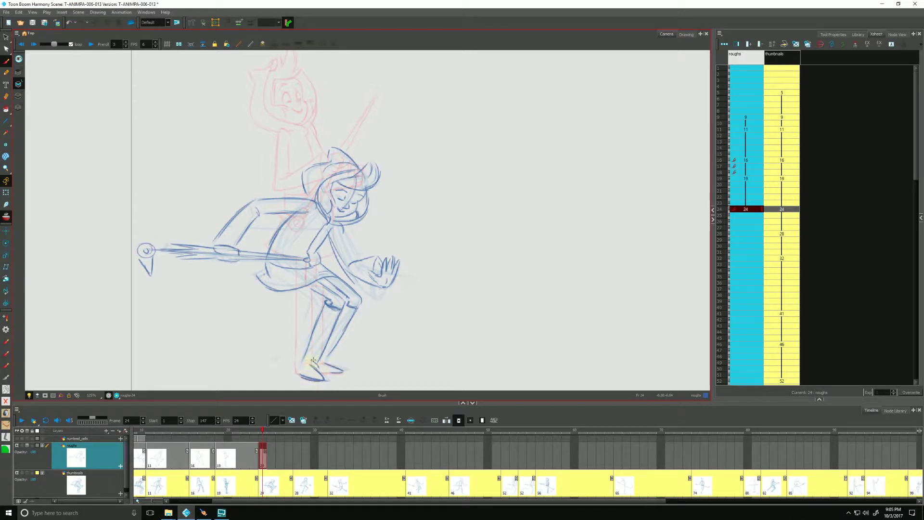
Finish the outlines of both feet on frame 24, flipping against rough 19 to keep them planted.
key("f")
key("g")
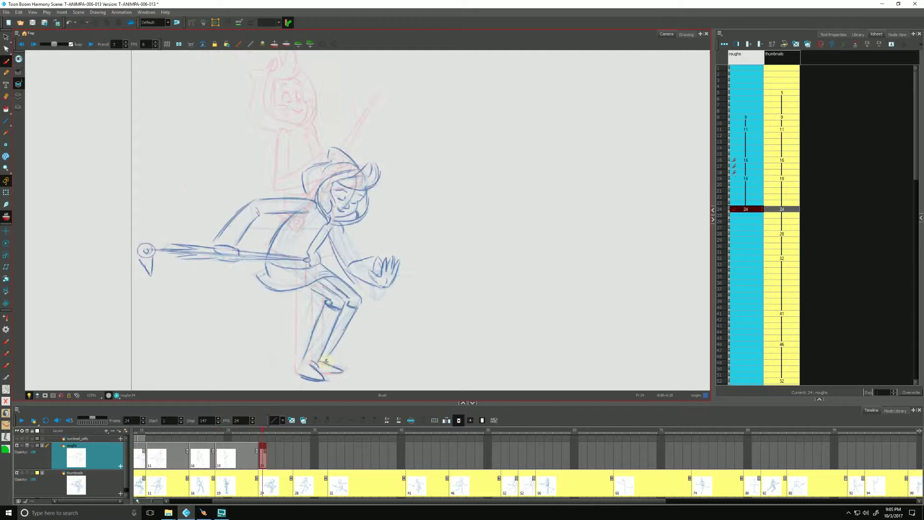
key("f")
key("g")
key("f")
key("g")
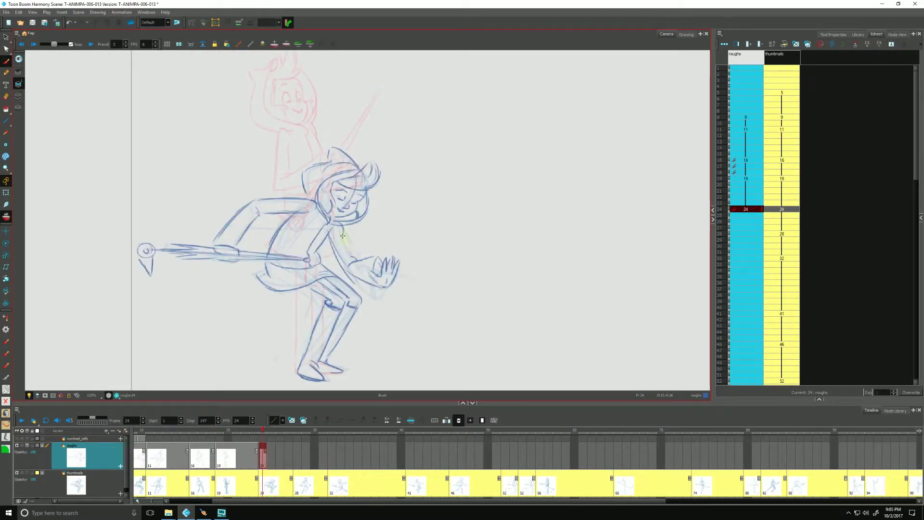
Flip back and forth through roughs 16, 19 and 24 to check the motion between the poses.
key("f")
key("f")
key("g")
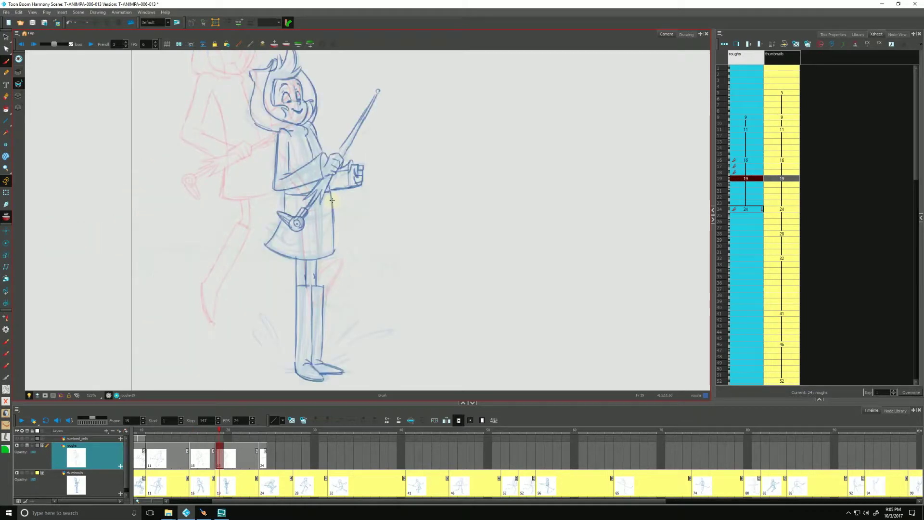
key("f")
key("g")
key("f")
key("g")
key("f")
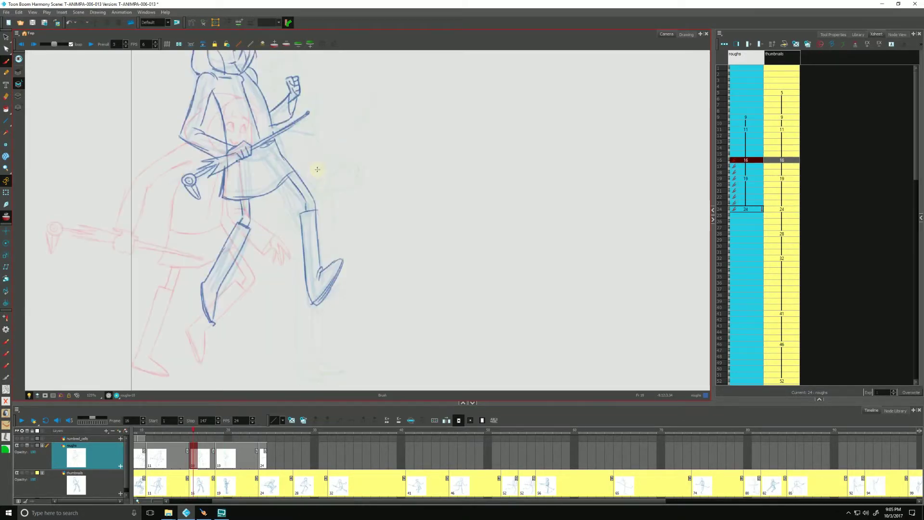
key("g")
key("g")
Start the rough on frame 28 with the planted foot, leg line and back curve of the head, flipping against rough 24.
key("period")
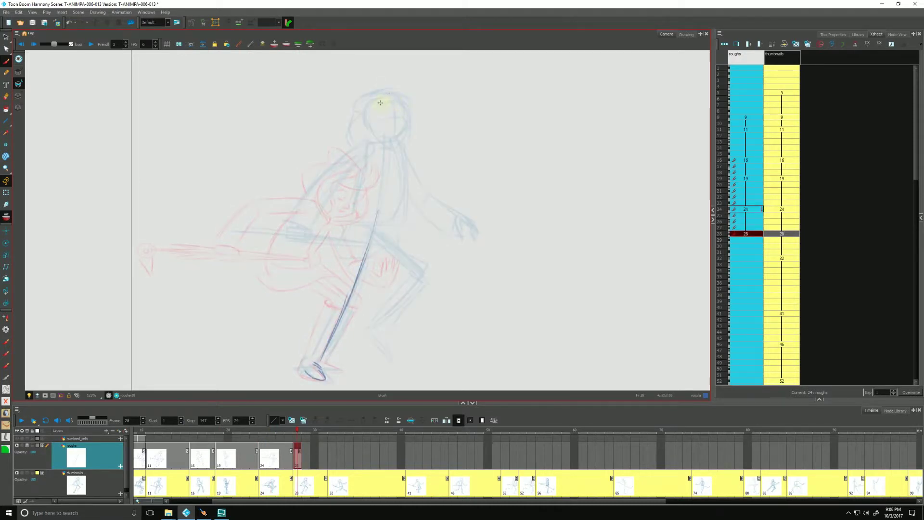
left_click_drag(383, 95, 366, 137)
key("f")
key("g")
key("f")
key("g")
key("f")
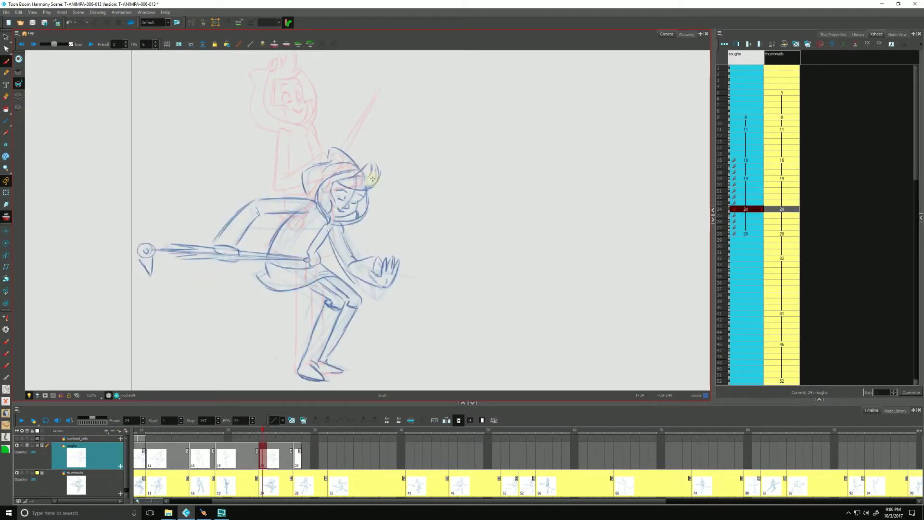
key("g")
key("f")
key("g")
key("f")
key("g")
key("f")
key("g")
Add the front curve of the head on frame 28 and compare it with rough 24.
left_click_drag(391, 92, 407, 131)
key("f")
key("g")
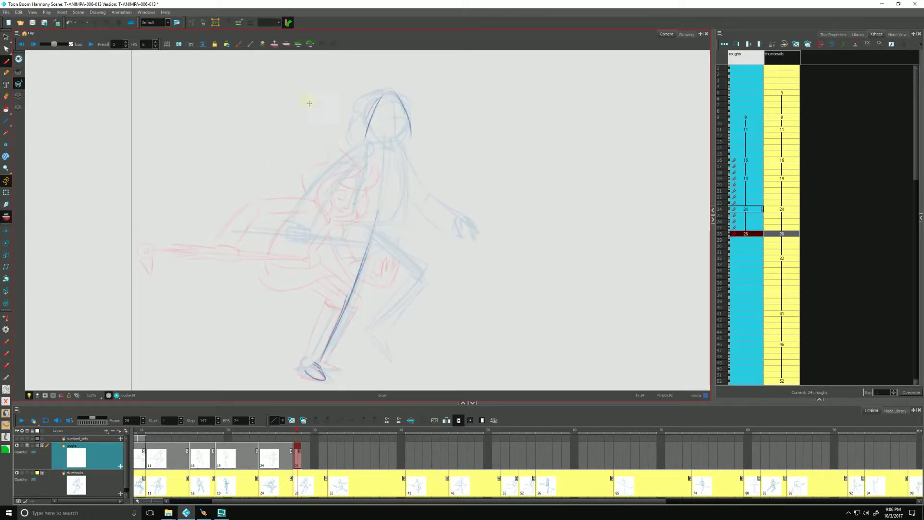
Sketch a small direction arrow above the head on frame 24, and undo the arrow sketched on frame 28.
key("f")
mouse_move(328, 116)
left_mouse_down()
mouse_move(349, 143)
mouse_move(322, 112)
mouse_move(331, 126)
left_mouse_up()
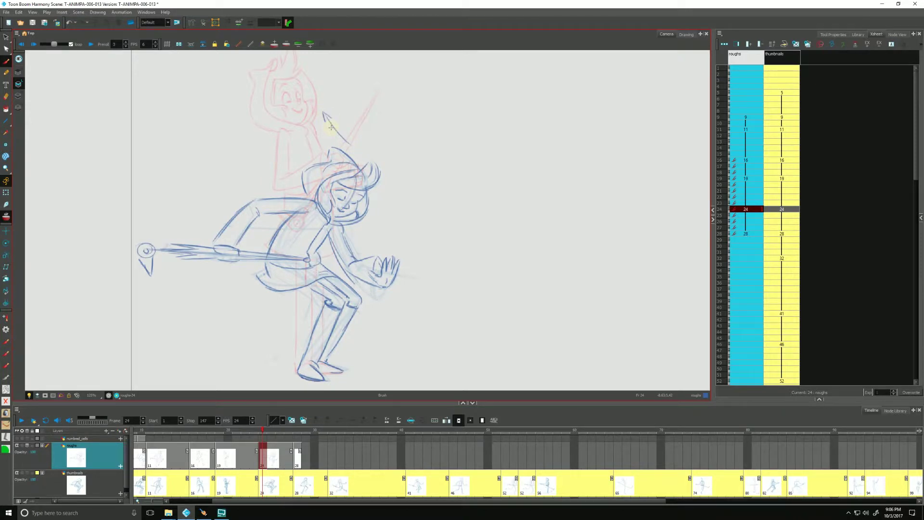
key("g")
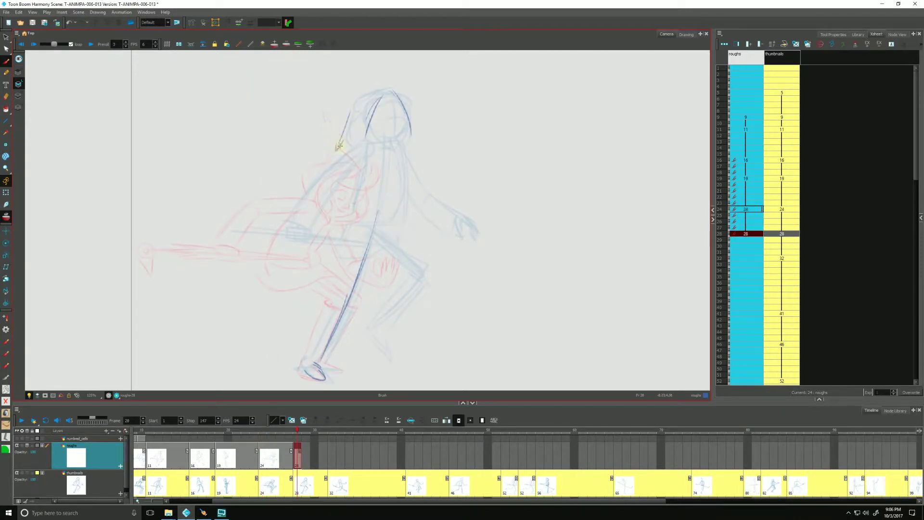
key("f")
key("g")
key("ctrl+z")
Draw the crown of the head, the front tuft and the cheek contour on frame 28.
mouse_move(392, 88)
left_mouse_down()
mouse_move(415, 110)
mouse_move(402, 105)
mouse_move(332, 133)
left_mouse_up()
mouse_move(388, 90)
left_mouse_down()
mouse_move(371, 93)
mouse_move(368, 126)
left_mouse_up()
left_click_drag(408, 119, 394, 142)
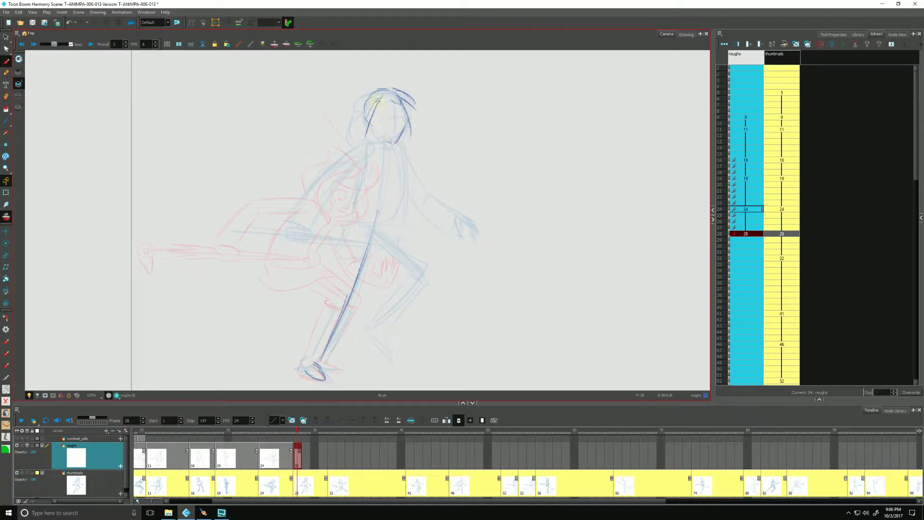
Draw the face on frame 28 with its side contour, eyes, brows, nose, smiling mouth and chin.
mouse_move(378, 100)
left_mouse_down()
mouse_move(373, 144)
mouse_move(403, 141)
left_mouse_up()
mouse_move(384, 118)
left_mouse_down()
mouse_move(404, 117)
mouse_move(391, 110)
mouse_move(403, 104)
mouse_move(385, 114)
mouse_move(397, 115)
mouse_move(389, 105)
mouse_move(403, 112)
left_mouse_up()
left_click_drag(398, 121, 394, 129)
left_click_drag(395, 129, 387, 125)
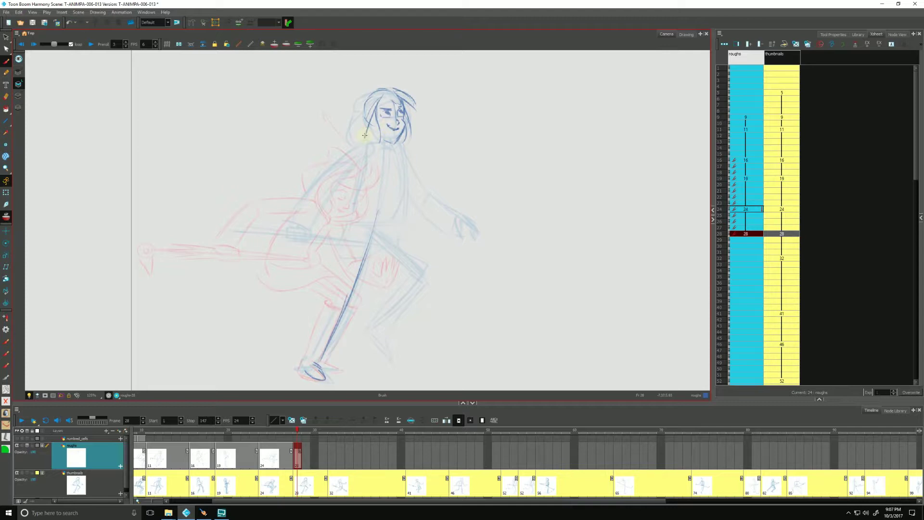
left_click_drag(395, 140, 381, 138)
Draw the back of the hood and the tunic with its side edges, hem, belt line and front opening.
left_click_drag(377, 89, 365, 121)
left_click_drag(387, 86, 355, 105)
mouse_move(358, 109)
left_mouse_down()
mouse_move(349, 147)
mouse_move(397, 193)
mouse_move(393, 225)
left_mouse_up()
mouse_move(366, 152)
left_mouse_down()
mouse_move(342, 229)
mouse_move(356, 261)
mouse_move(334, 258)
mouse_move(341, 225)
left_mouse_up()
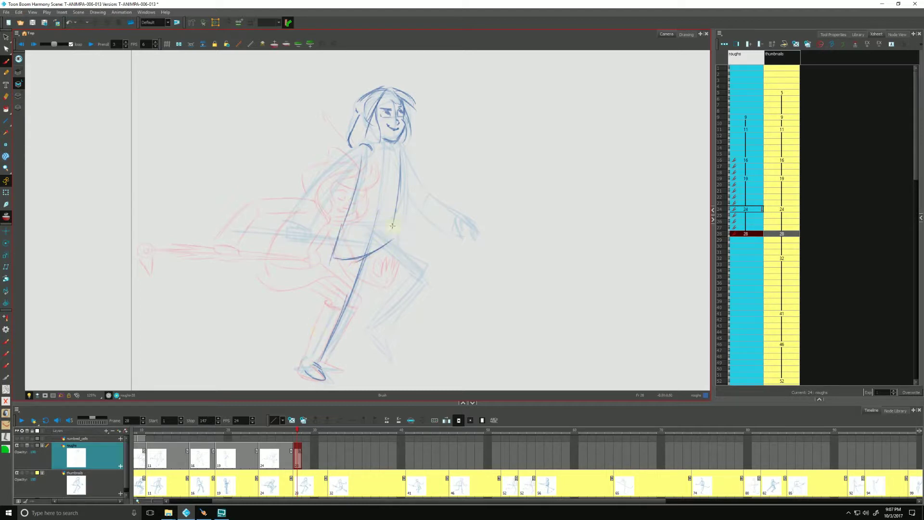
mouse_move(393, 221)
left_mouse_down()
mouse_move(345, 216)
mouse_move(372, 229)
mouse_move(353, 221)
left_mouse_up()
left_click_drag(389, 162, 375, 231)
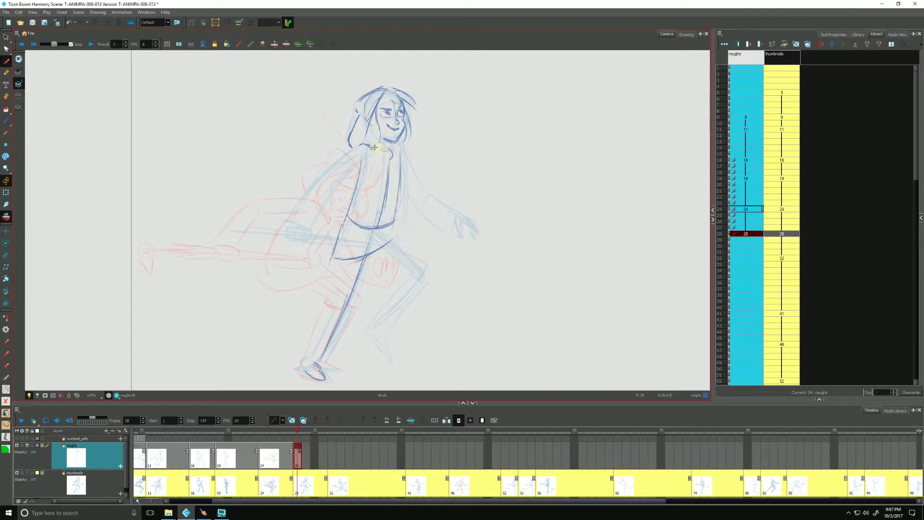
Draw the hood's edge around the face and under the chin, and the start of the front shoulder.
mouse_move(383, 149)
left_mouse_down()
mouse_move(402, 111)
mouse_move(401, 129)
mouse_move(372, 148)
mouse_move(387, 149)
mouse_move(364, 129)
left_mouse_up()
mouse_move(361, 97)
left_mouse_down()
mouse_move(387, 86)
mouse_move(411, 104)
mouse_move(377, 108)
left_mouse_up()
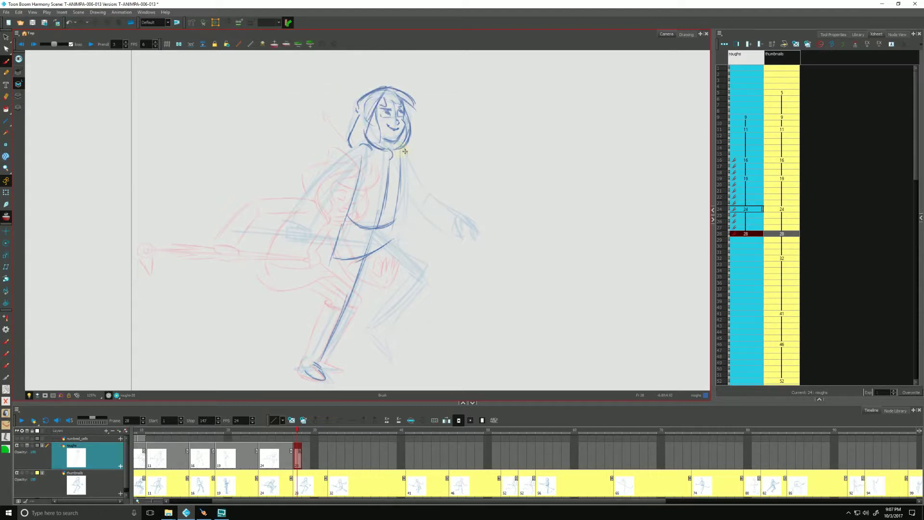
left_click_drag(404, 151, 407, 160)
Draw the upper and lower edges of the backward-reaching arm on frame 28, flipping against rough 24.
left_click_drag(375, 141, 327, 168)
left_click_drag(366, 143, 296, 210)
left_click(23, 45)
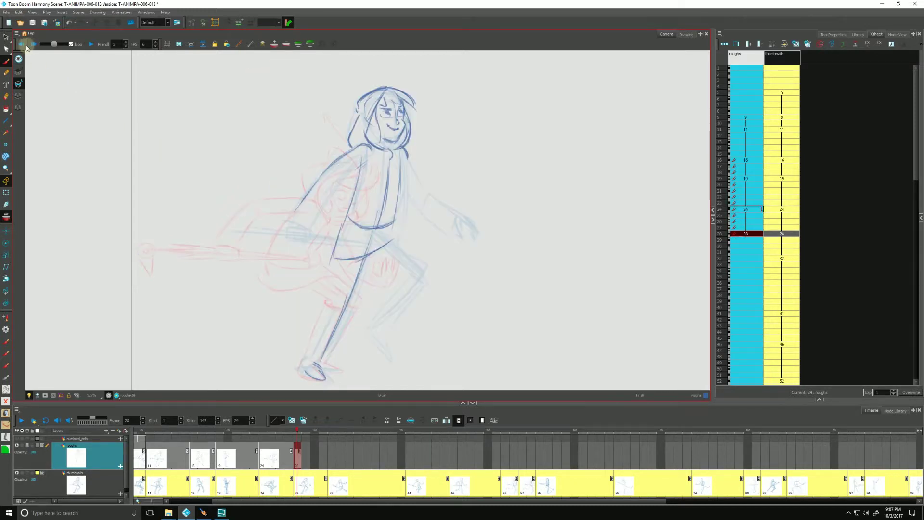
left_click(23, 46)
left_click(32, 46)
left_click(23, 46)
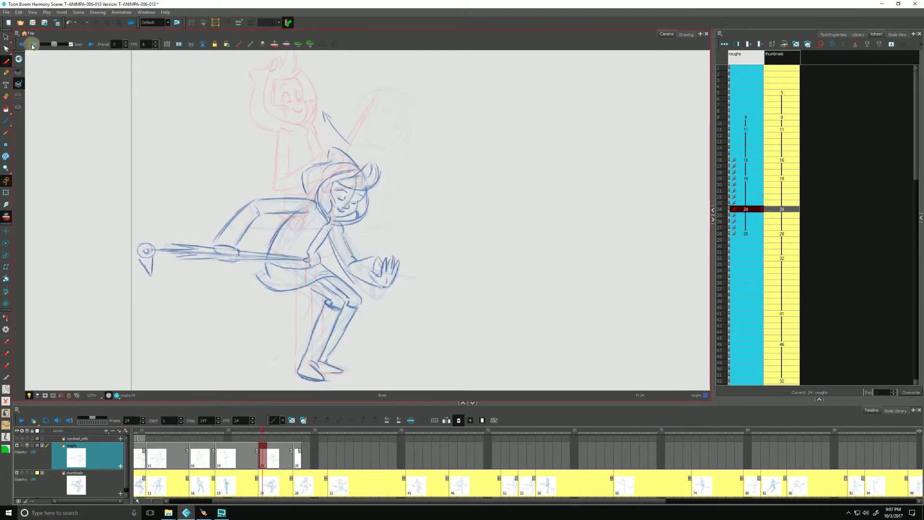
left_click(33, 44)
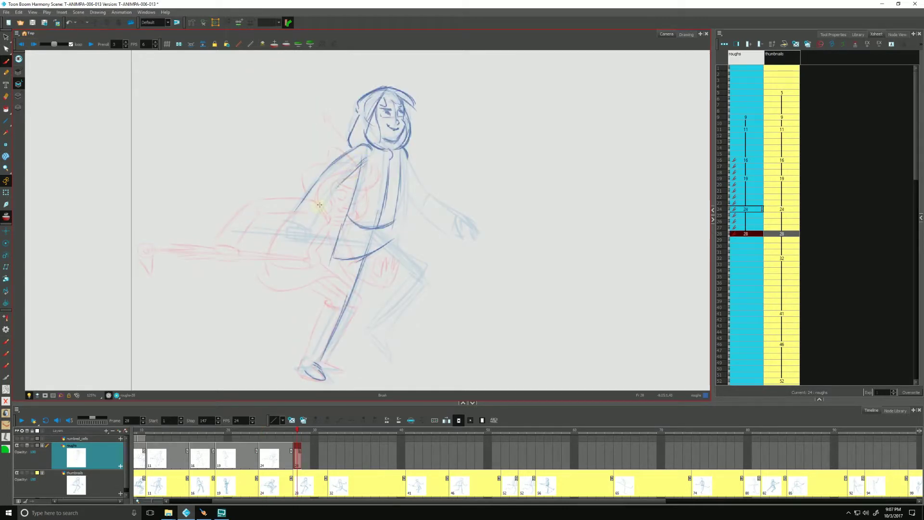
mouse_move(374, 158)
left_mouse_down()
mouse_move(329, 195)
mouse_move(307, 230)
left_mouse_up()
left_click_drag(335, 194, 308, 230)
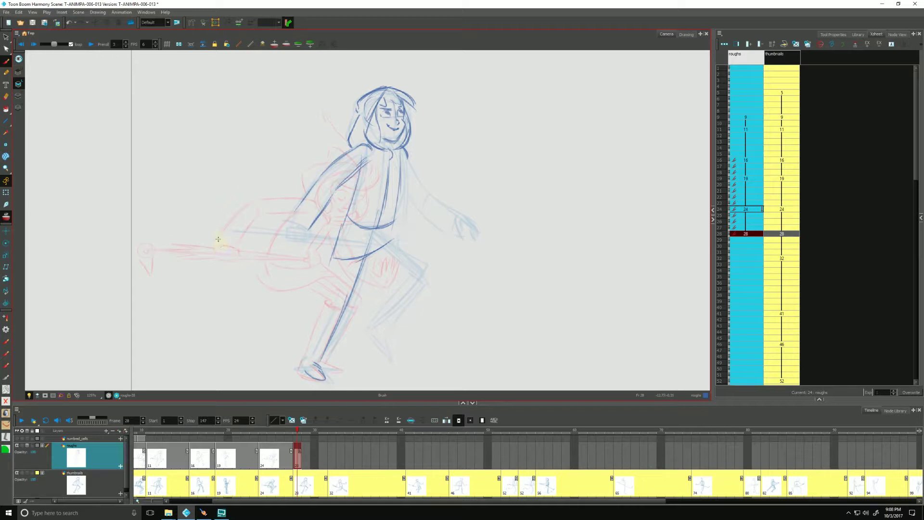
Add finger lines to the hand gripping the sword-like prop on frame 24, and return to frame 28.
key("f")
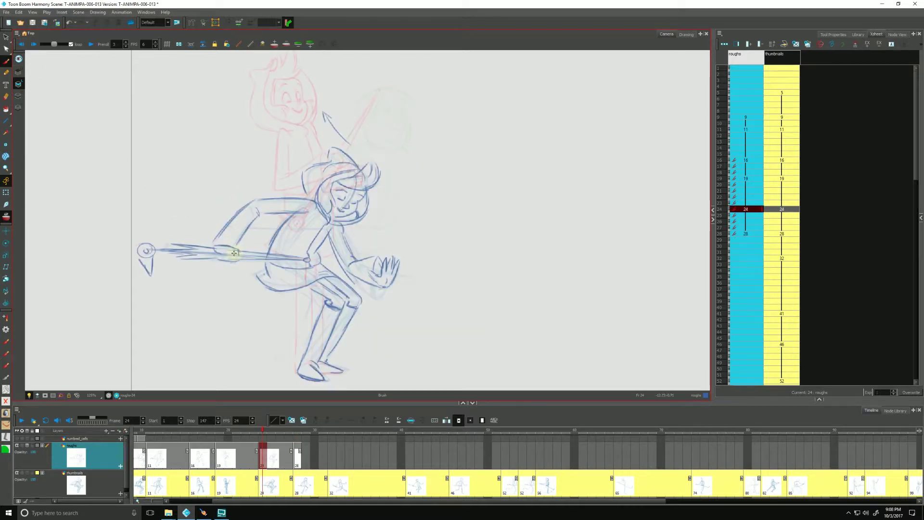
left_click_drag(235, 252, 227, 261)
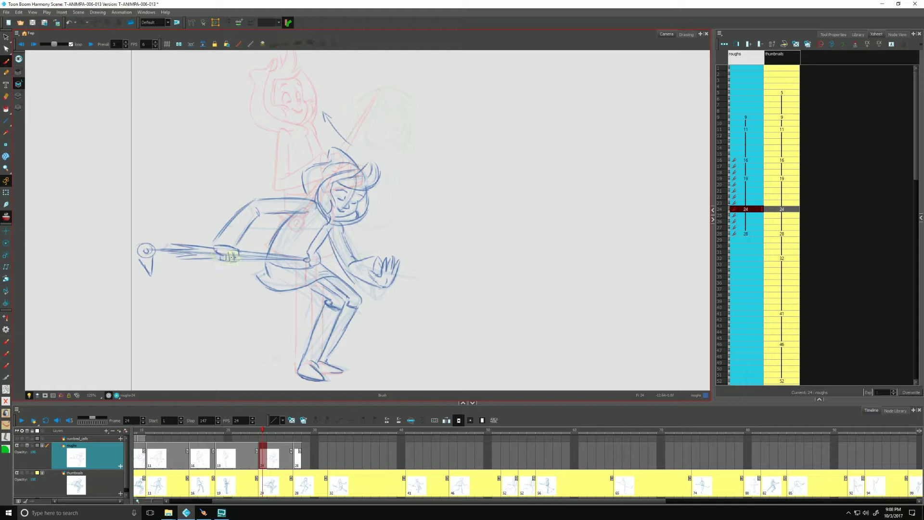
left_click(33, 44)
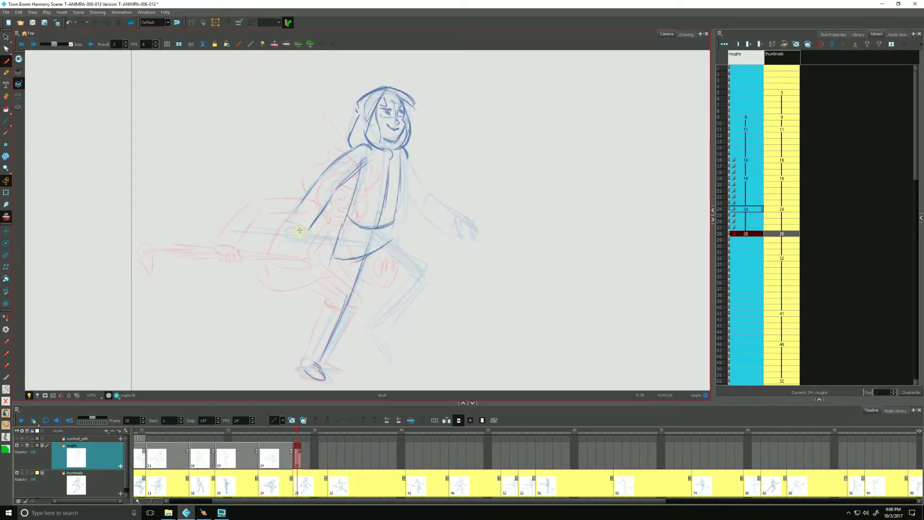
Draw the sleeve cuff and the closed fist on the backward-reaching arm on frame 28, and reinforce the arm's edges.
mouse_move(290, 227)
left_mouse_down()
mouse_move(303, 240)
mouse_move(289, 230)
mouse_move(310, 239)
mouse_move(290, 236)
mouse_move(306, 234)
mouse_move(295, 247)
mouse_move(307, 225)
mouse_move(282, 225)
mouse_move(296, 207)
left_mouse_up()
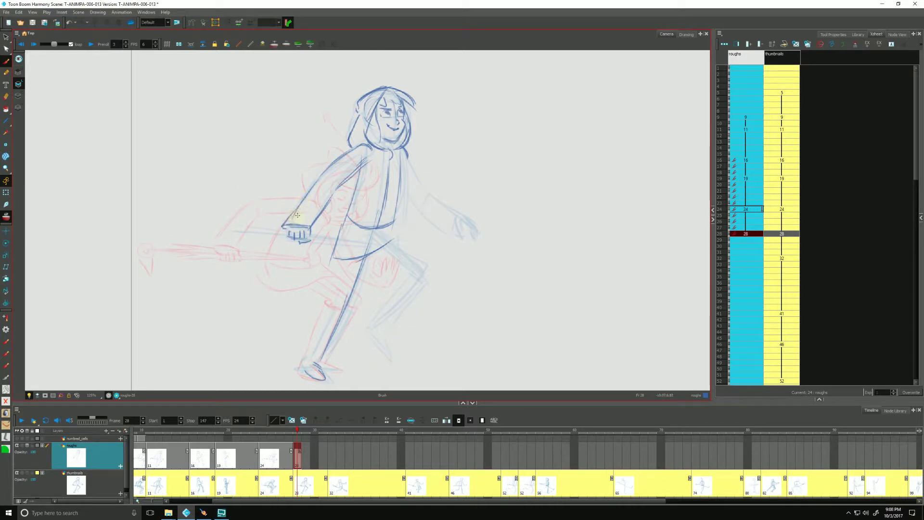
mouse_move(368, 144)
left_mouse_down()
mouse_move(347, 173)
mouse_move(358, 170)
mouse_move(361, 162)
mouse_move(319, 219)
left_mouse_up()
Trace the forward arm on frame 28 with its upper and lower edges, sleeve and open hand with fingers.
left_click_drag(405, 155, 433, 201)
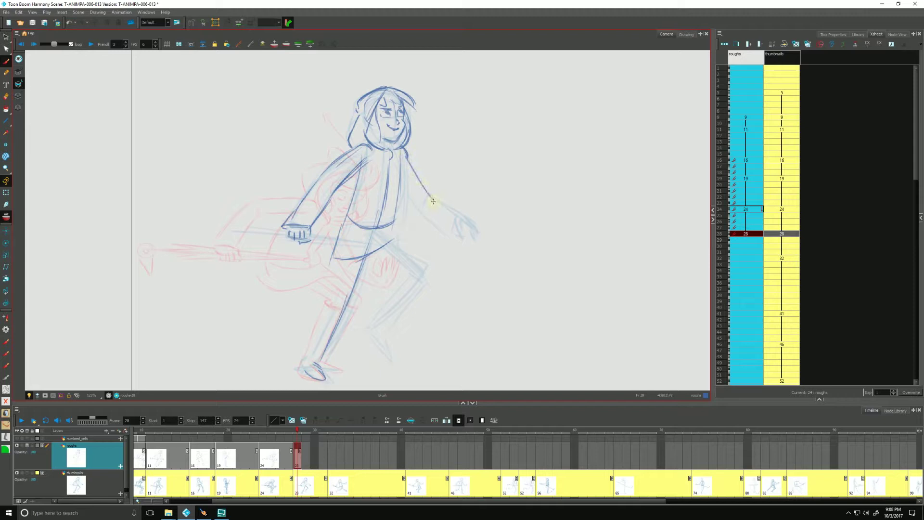
mouse_move(401, 173)
left_mouse_down()
mouse_move(419, 217)
mouse_move(442, 208)
mouse_move(435, 200)
mouse_move(471, 226)
mouse_move(460, 220)
mouse_move(472, 249)
left_mouse_up()
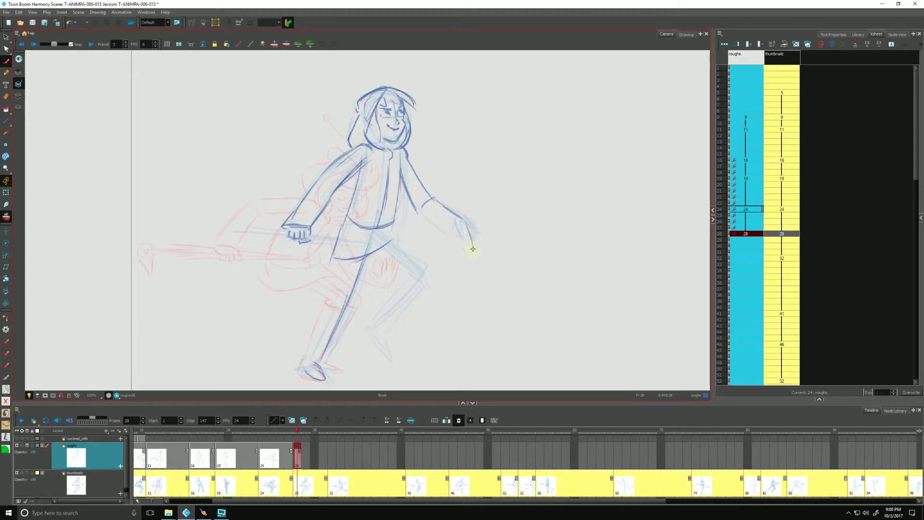
mouse_move(455, 217)
left_mouse_down()
mouse_move(452, 243)
mouse_move(454, 221)
mouse_move(465, 249)
mouse_move(464, 222)
mouse_move(470, 245)
mouse_move(450, 231)
mouse_move(455, 212)
mouse_move(450, 243)
left_mouse_up()
left_click_drag(450, 243, 435, 231)
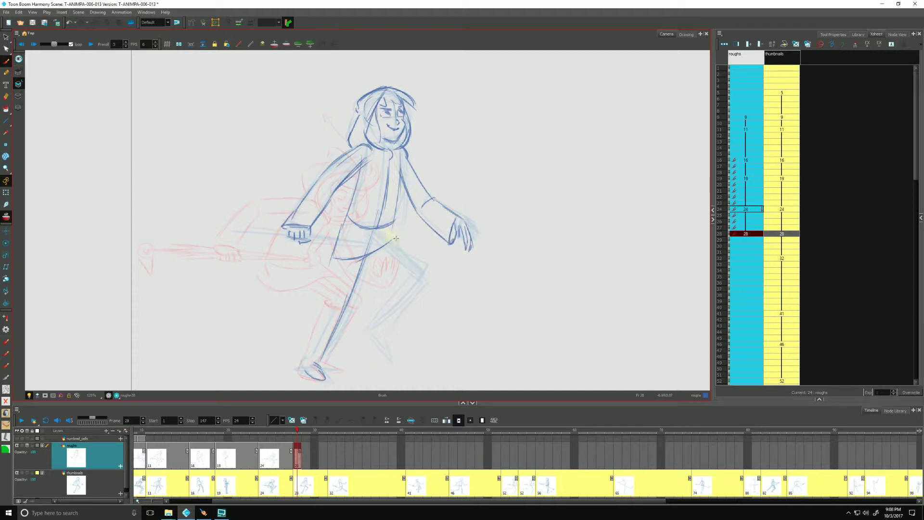
Flip between roughs 24 and 28 to compare the two poses.
key("f")
key("g")
key("f")
key("g")
key("f")
key("g")
key("f")
key("g")
Draw the bent front leg with its boot and foot on frame 28, plus thigh shading and the belt buckle.
mouse_move(370, 261)
left_mouse_down()
mouse_move(351, 257)
mouse_move(354, 284)
left_mouse_up()
left_click_drag(425, 272, 376, 234)
left_click_drag(348, 224, 352, 225)
left_click_drag(406, 266, 413, 270)
mouse_move(374, 234)
left_mouse_down()
mouse_move(425, 280)
mouse_move(375, 340)
left_mouse_up()
mouse_move(416, 290)
left_mouse_down()
mouse_move(397, 270)
mouse_move(366, 325)
mouse_move(372, 318)
mouse_move(388, 365)
mouse_move(362, 340)
mouse_move(388, 365)
mouse_move(360, 335)
left_mouse_up()
key("f")
key("g")
left_click_drag(385, 364, 358, 333)
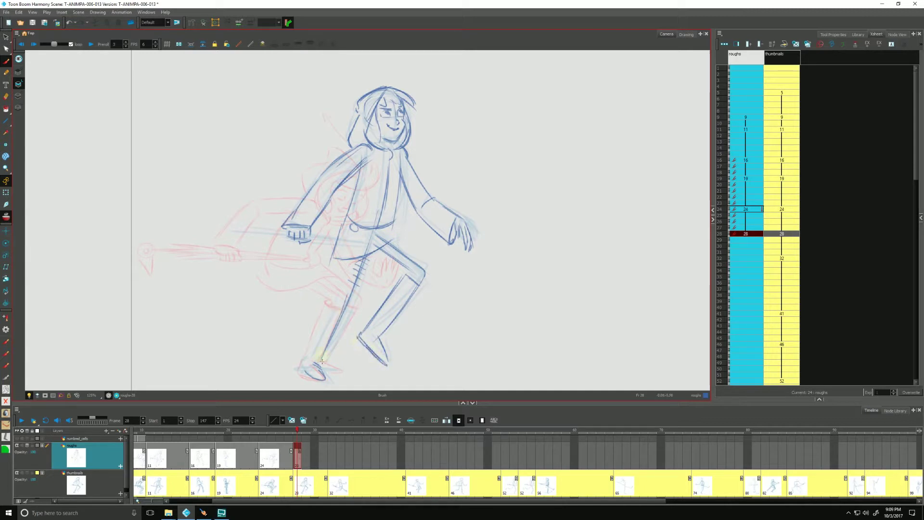
Draw the supporting leg's foot, boot top and rear edge on frame 28, flipping against rough 24.
left_click_drag(320, 368, 302, 368)
left_click_drag(347, 300, 332, 295)
left_click_drag(331, 300, 308, 350)
left_click_drag(323, 315, 306, 354)
left_click_drag(351, 262, 339, 295)
key("f")
key("g")
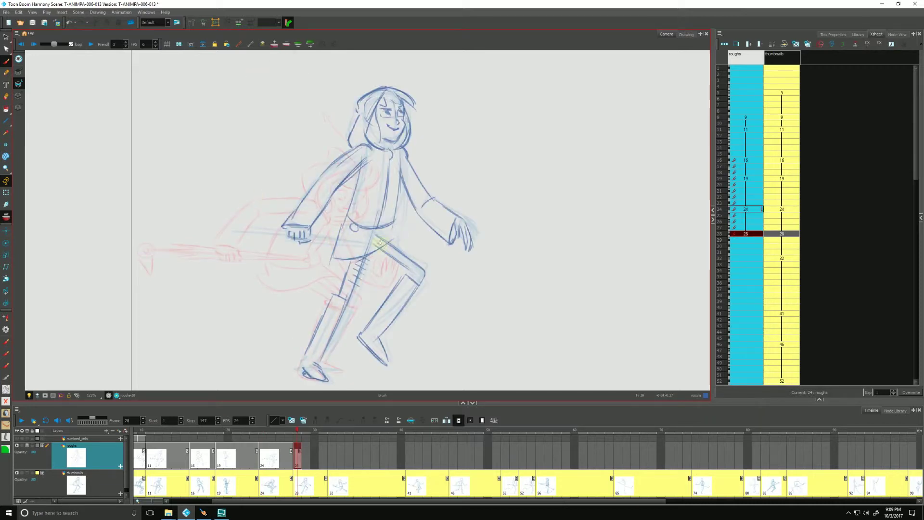
Draw the sword-like prop through the rear fist on frame 28, with its shaft, round knob and hanging tip.
mouse_move(400, 247)
left_mouse_down()
mouse_move(220, 224)
mouse_move(229, 251)
left_mouse_up()
left_click_drag(285, 223, 255, 222)
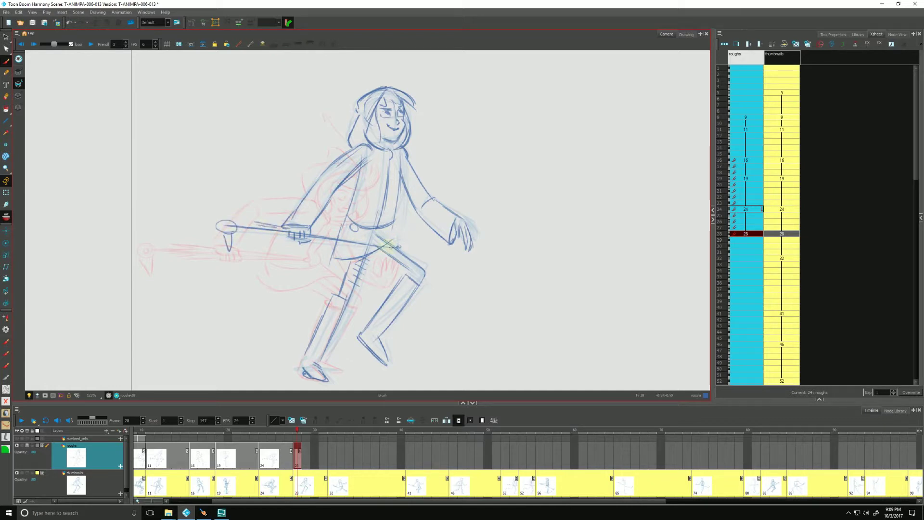
left_click_drag(389, 246, 411, 248)
Reinforce the tunic's front edge on frame 28 while flipping against the neighbouring roughs, and return to frame 28.
key("f")
key("g")
key("f")
key("g")
key("f")
key("g")
left_click_drag(400, 154, 391, 235)
key("f")
key("g")
key("f")
key("g")
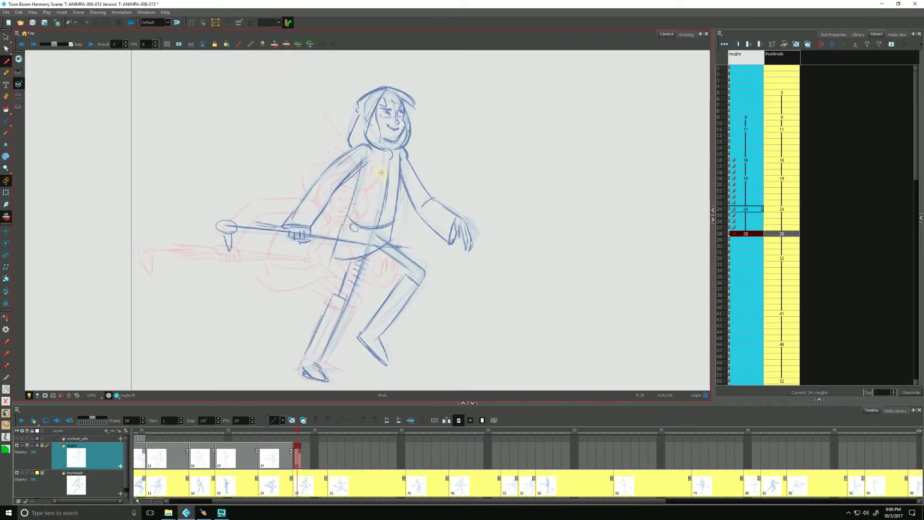
key("f")
key("g")
key("g")
key("g")
key("f")
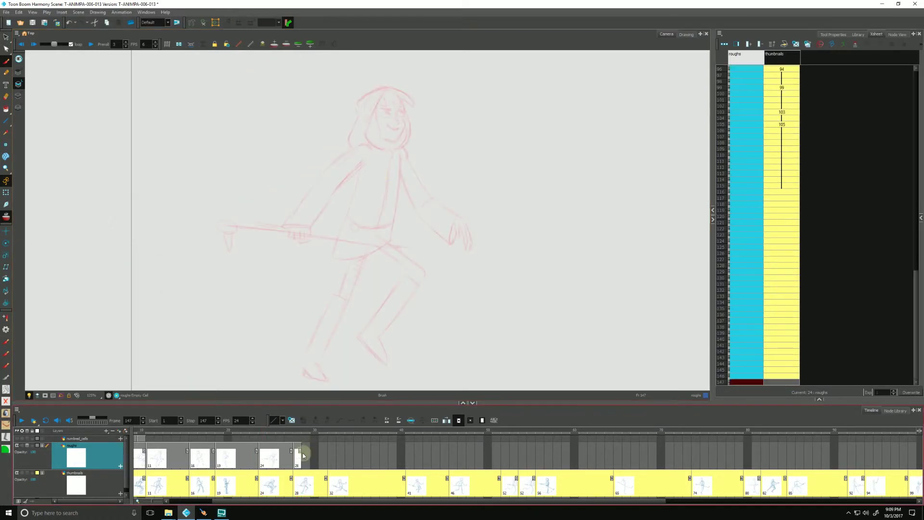
left_click(297, 455)
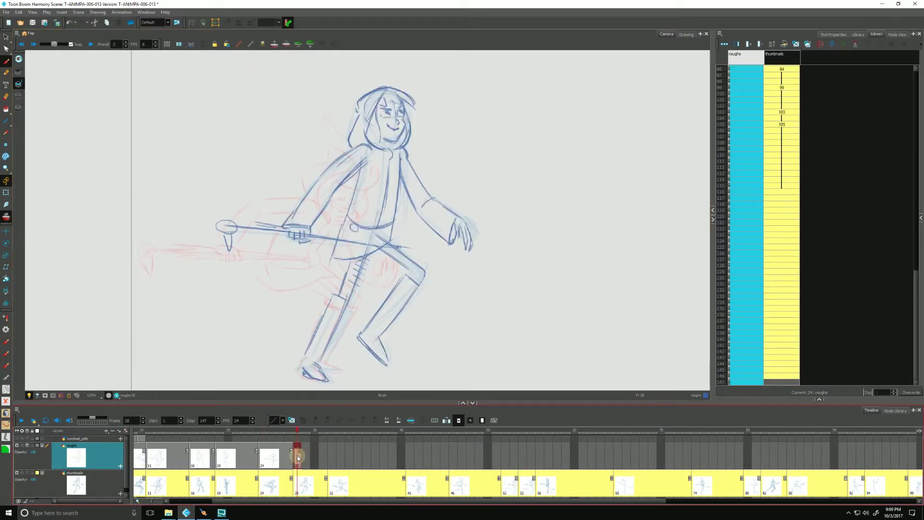
Start a new rough at frame 32 on the roughs layer, tracing the torso's back, front edge and belt line.
left_click(334, 486)
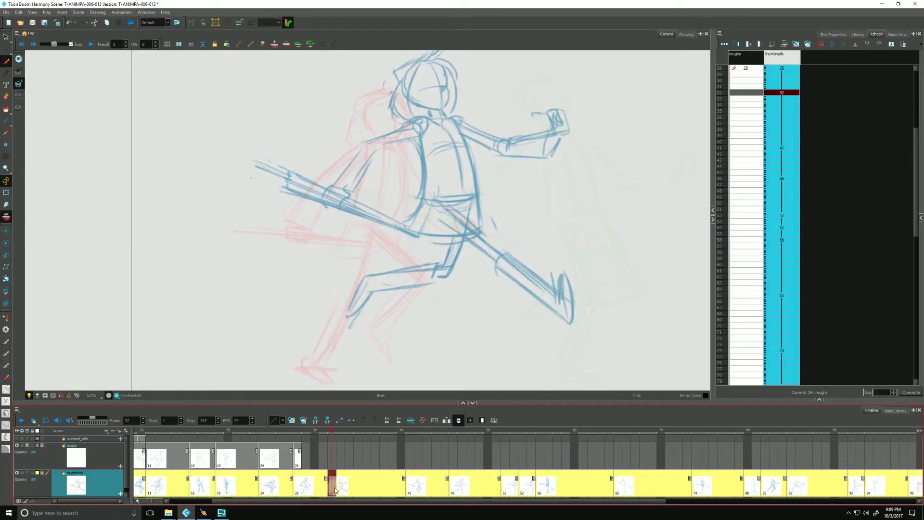
left_click(331, 457)
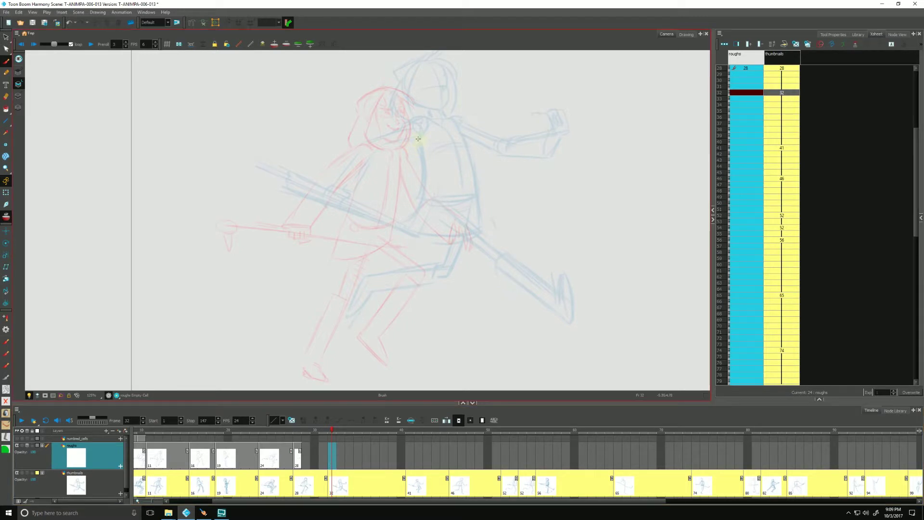
left_click_drag(417, 136, 424, 177)
mouse_move(417, 137)
left_mouse_down()
mouse_move(423, 188)
mouse_move(412, 223)
left_mouse_up()
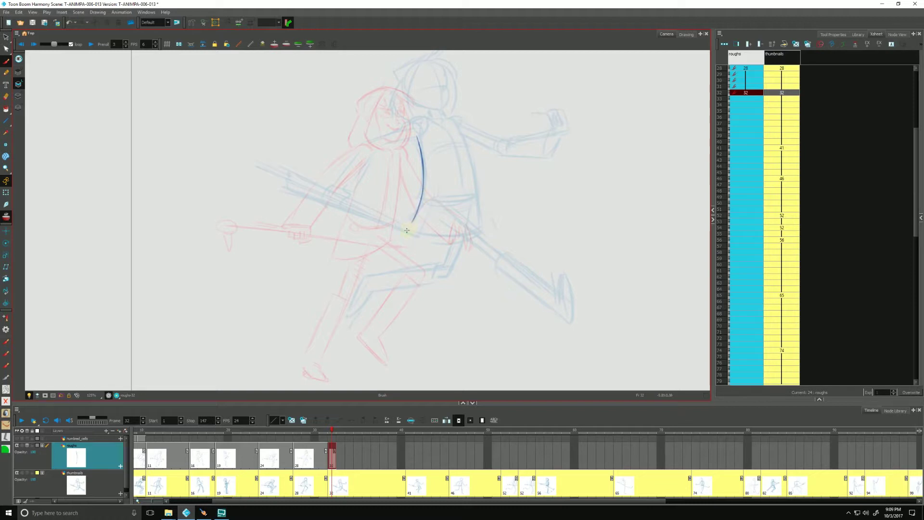
left_click(333, 455)
left_click_drag(471, 196, 428, 201)
mouse_move(453, 126)
left_mouse_down()
mouse_move(472, 157)
mouse_move(460, 133)
mouse_move(479, 221)
left_mouse_up()
left_click_drag(470, 159, 478, 230)
Draw the head on frame 32 with its centre and eye guidelines and the neck, flipping against rough 28.
left_click_drag(428, 63, 403, 78)
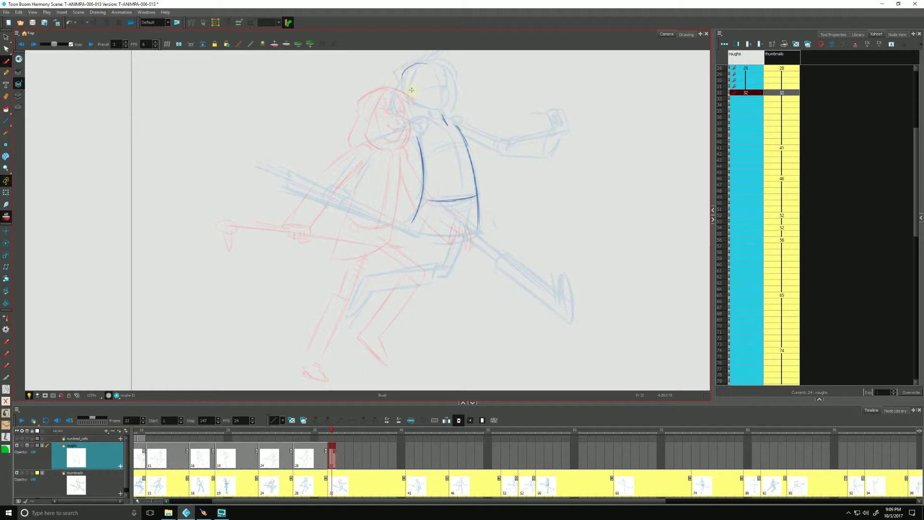
mouse_move(442, 114)
left_mouse_down()
mouse_move(448, 126)
mouse_move(430, 76)
mouse_move(438, 95)
mouse_move(448, 85)
mouse_move(431, 79)
left_mouse_up()
left_click_drag(425, 63, 439, 112)
key("f")
key("g")
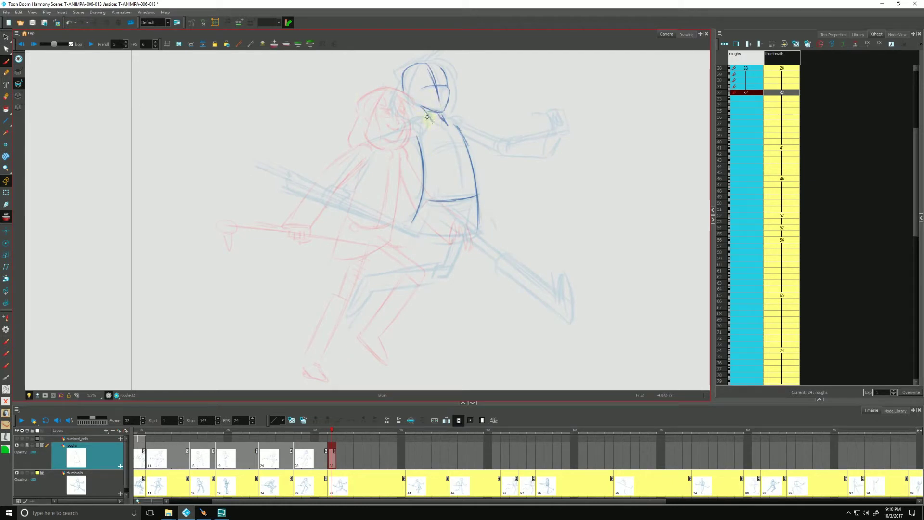
Draw the forward arm on frame 32 with its sleeve opening and raised fist, undoing the stray stroke below it.
mouse_move(427, 117)
left_mouse_down()
mouse_move(414, 121)
mouse_move(507, 143)
mouse_move(555, 126)
mouse_move(548, 117)
mouse_move(568, 131)
mouse_move(528, 157)
mouse_move(484, 148)
left_mouse_up()
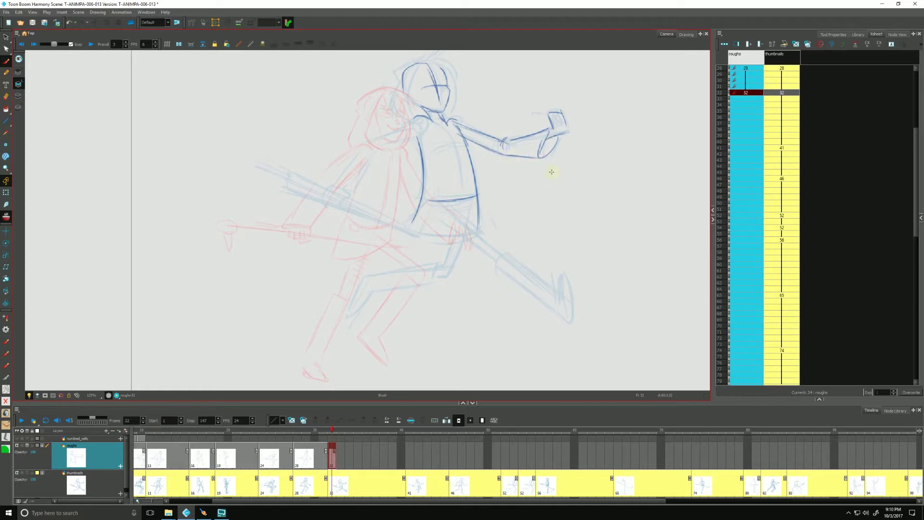
left_click_drag(568, 163, 528, 180)
key("ctrl+z")
Draw the backward-reaching arm on frame 32 with its upper and lower edges, cuff and gripping fist.
left_click_drag(415, 119, 309, 185)
mouse_move(426, 123)
left_mouse_down()
mouse_move(361, 158)
mouse_move(334, 191)
mouse_move(366, 145)
left_mouse_up()
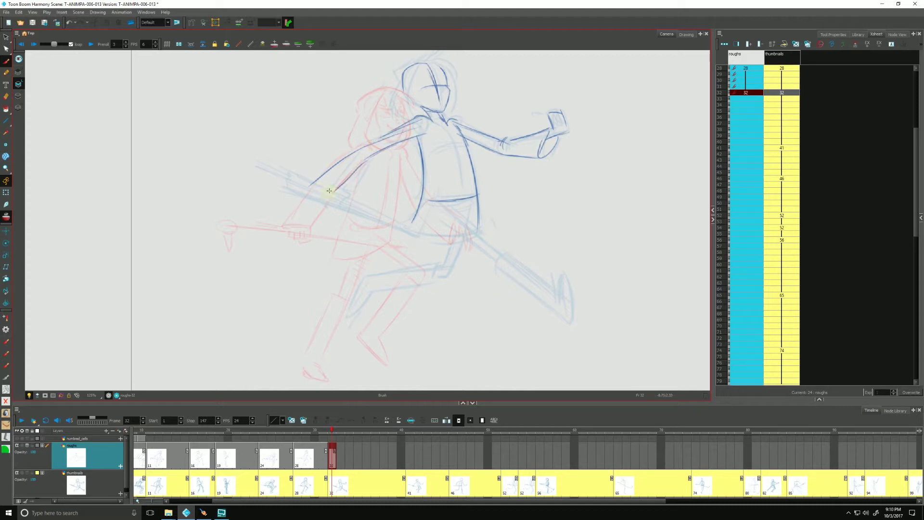
mouse_move(314, 182)
left_mouse_down()
mouse_move(339, 187)
mouse_move(332, 191)
left_mouse_up()
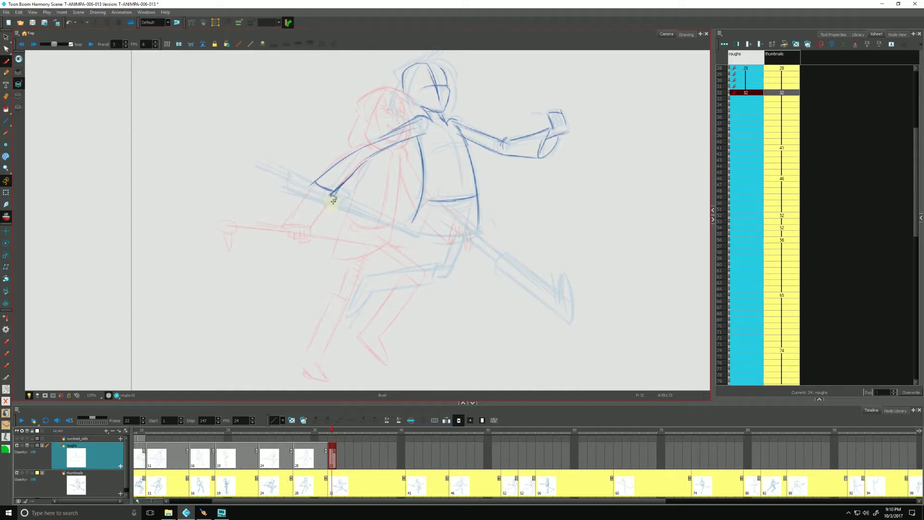
mouse_move(333, 201)
left_mouse_down()
mouse_move(324, 209)
mouse_move(315, 197)
left_mouse_up()
Draw the sword-like prop through the rear fist on frame 32, including its shaft, round knob and hanging tip.
left_click_drag(402, 234, 259, 168)
mouse_move(398, 233)
left_mouse_down()
mouse_move(279, 173)
mouse_move(313, 196)
left_mouse_up()
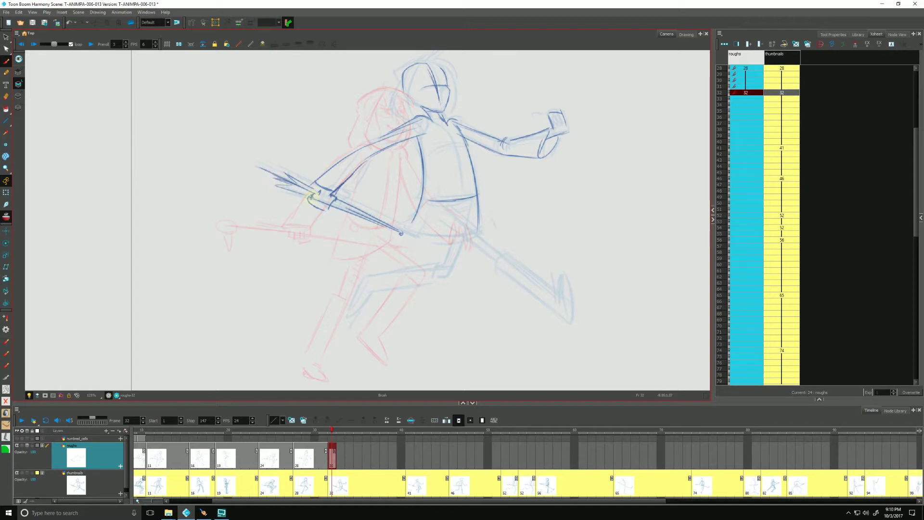
left_click_drag(254, 164, 263, 164)
scroll(405, 89, "up", 3)
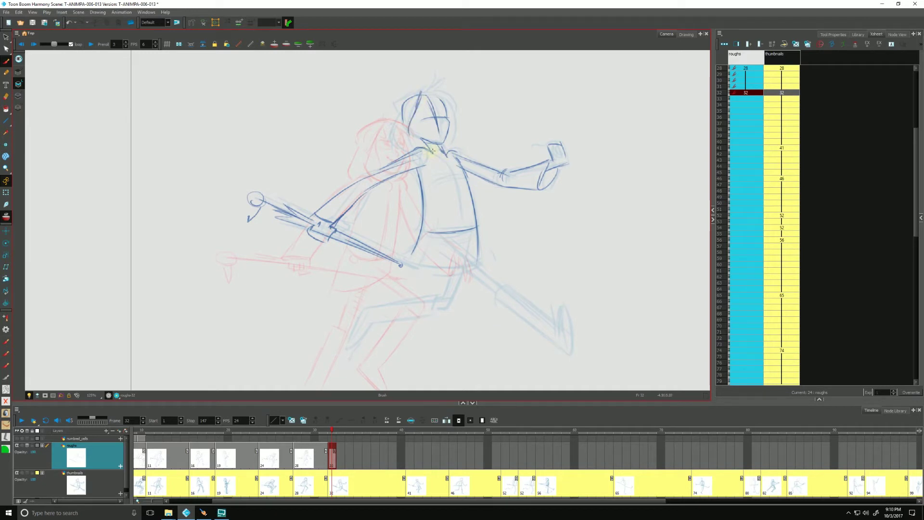
Sketch the hair and facial features on frame 32, and draw the collar and the tunic's front opening.
mouse_move(427, 92)
left_mouse_down()
mouse_move(423, 75)
mouse_move(455, 98)
mouse_move(443, 109)
left_mouse_up()
mouse_move(425, 90)
left_mouse_down()
mouse_move(426, 77)
mouse_move(452, 103)
mouse_move(404, 103)
mouse_move(395, 112)
mouse_move(400, 153)
left_mouse_up()
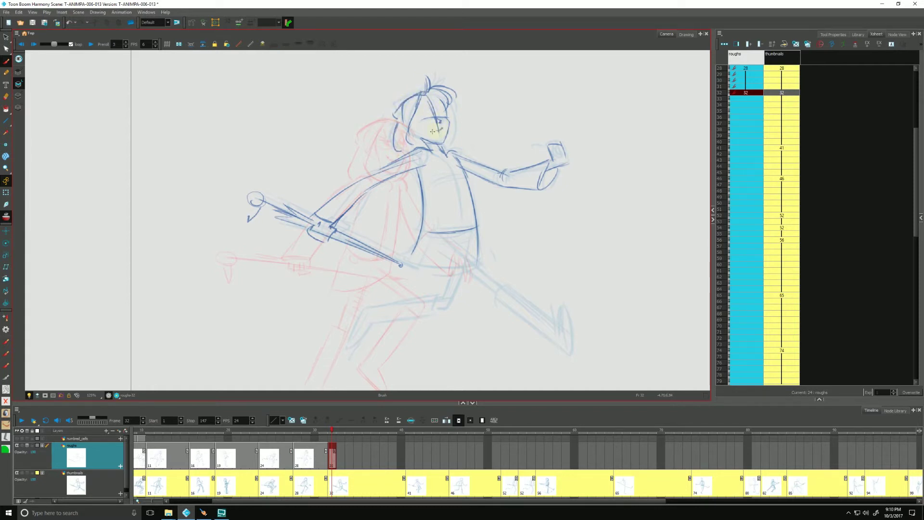
left_click_drag(443, 128, 463, 225)
Draw the belt buckle and the outstretched front leg with its boot and foot on frame 32, checking against rough 28.
left_click_drag(471, 262, 446, 241)
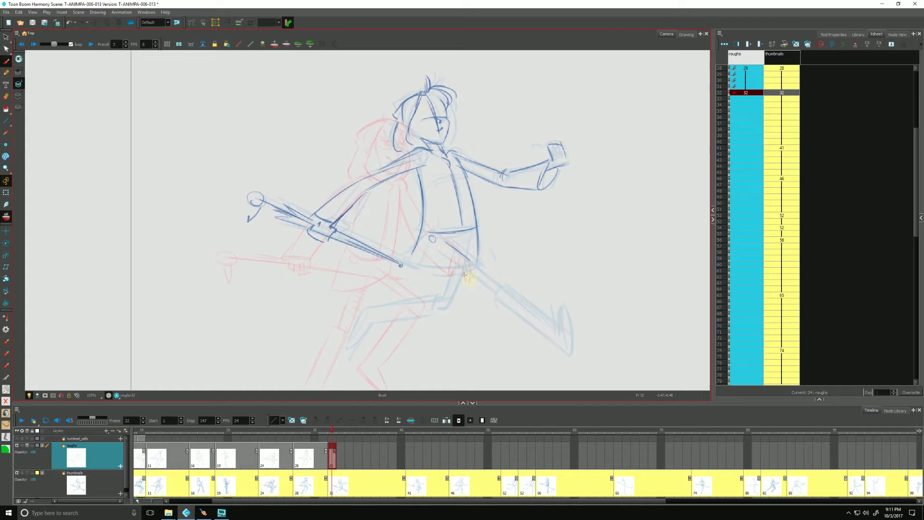
left_click_drag(558, 325, 443, 239)
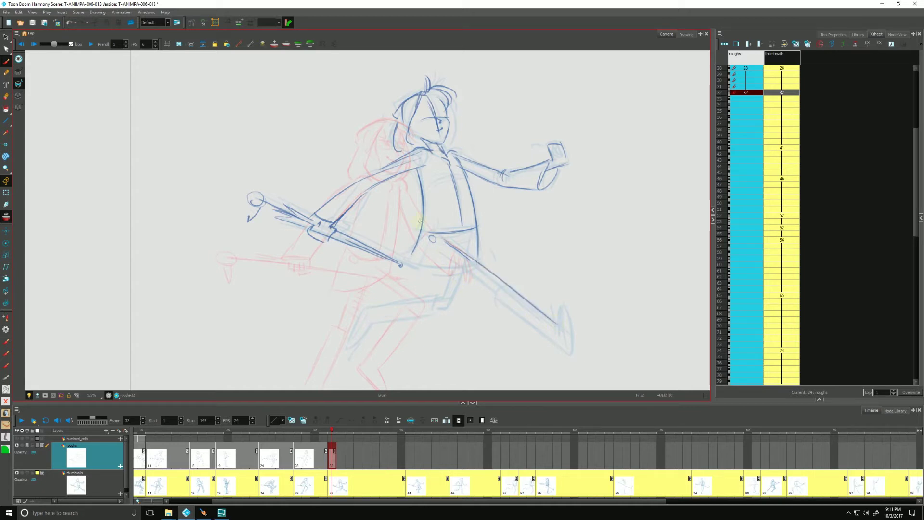
left_click_drag(487, 291, 561, 347)
left_click(22, 44)
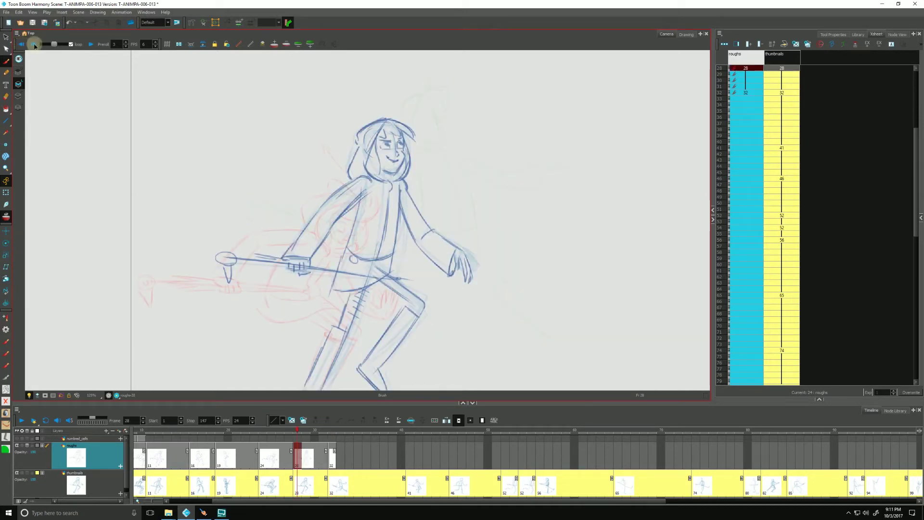
mouse_move(558, 328)
left_mouse_down()
mouse_move(560, 305)
mouse_move(572, 339)
mouse_move(560, 304)
mouse_move(565, 349)
left_mouse_up()
left_click_drag(558, 306, 568, 354)
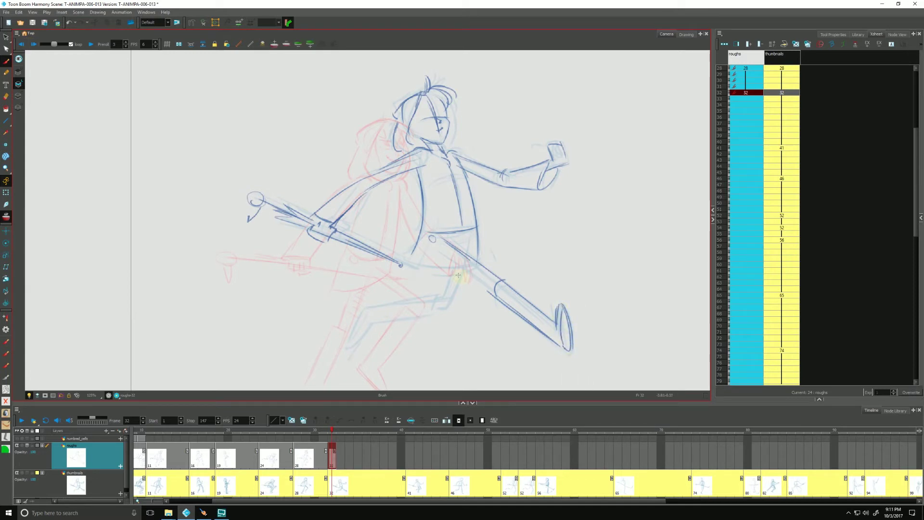
Draw the tunic's hem on frame 32, and add detail marks to the face and the raised fist.
mouse_move(494, 289)
left_mouse_down()
mouse_move(457, 265)
mouse_move(421, 272)
left_mouse_up()
mouse_move(442, 114)
left_mouse_down()
mouse_move(429, 117)
mouse_move(446, 106)
mouse_move(423, 106)
left_mouse_up()
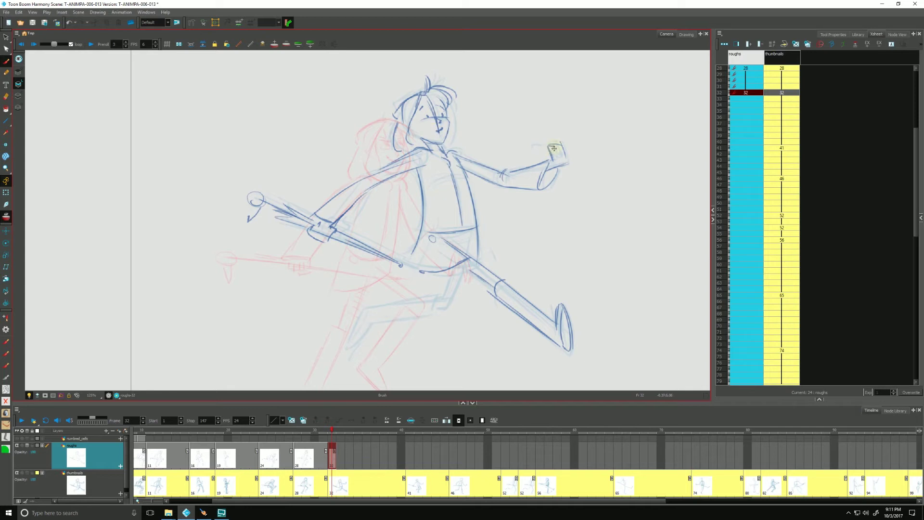
left_click_drag(554, 149, 561, 146)
Draw the bent rear leg on frame 32 with its thigh, boot top, shin and foot.
mouse_move(459, 268)
left_mouse_down()
mouse_move(425, 312)
mouse_move(354, 312)
mouse_move(357, 321)
left_mouse_up()
mouse_move(452, 270)
left_mouse_down()
mouse_move(433, 311)
mouse_move(432, 283)
mouse_move(440, 290)
mouse_move(361, 304)
mouse_move(372, 320)
mouse_move(346, 341)
left_mouse_up()
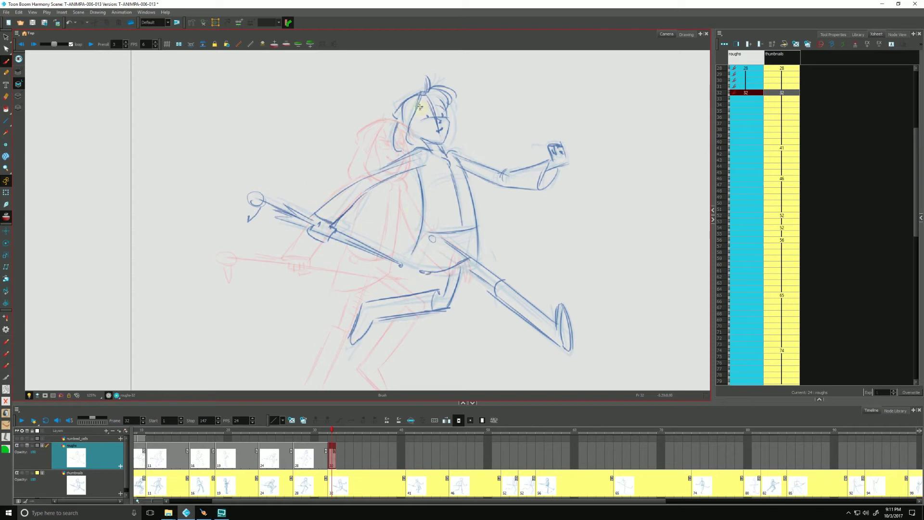
Add hair strands framing the face and darken the collar on frame 32, checking against the previous rough.
left_click_drag(420, 107, 424, 140)
mouse_move(446, 99)
left_mouse_down()
mouse_move(460, 133)
mouse_move(408, 134)
mouse_move(393, 156)
mouse_move(404, 154)
mouse_move(395, 113)
left_mouse_up()
left_click_drag(441, 156, 450, 166)
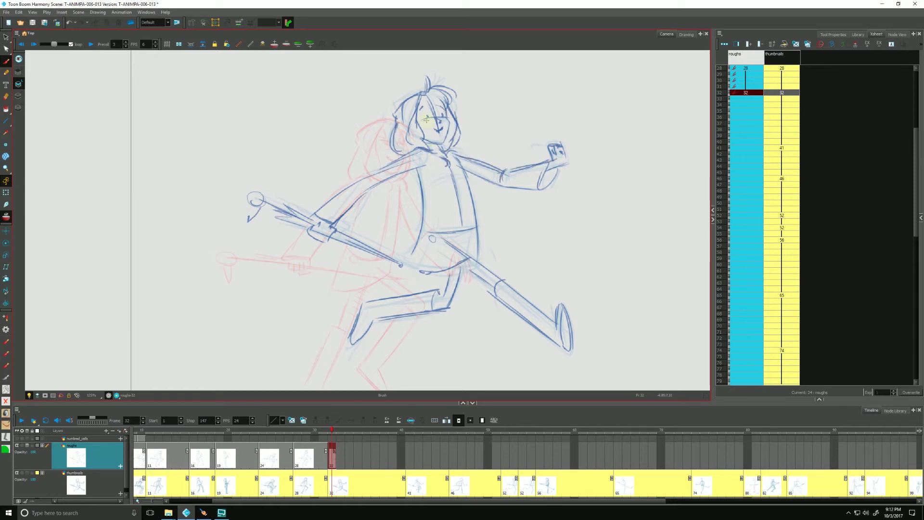
left_click(23, 45)
Reinforce the forward arm and the tunic's front edge, back edge and hem on frame 32.
mouse_move(564, 160)
left_mouse_down()
mouse_move(501, 181)
mouse_move(490, 166)
left_mouse_up()
mouse_move(460, 155)
left_mouse_down()
mouse_move(412, 147)
mouse_move(461, 158)
mouse_move(476, 253)
left_mouse_up()
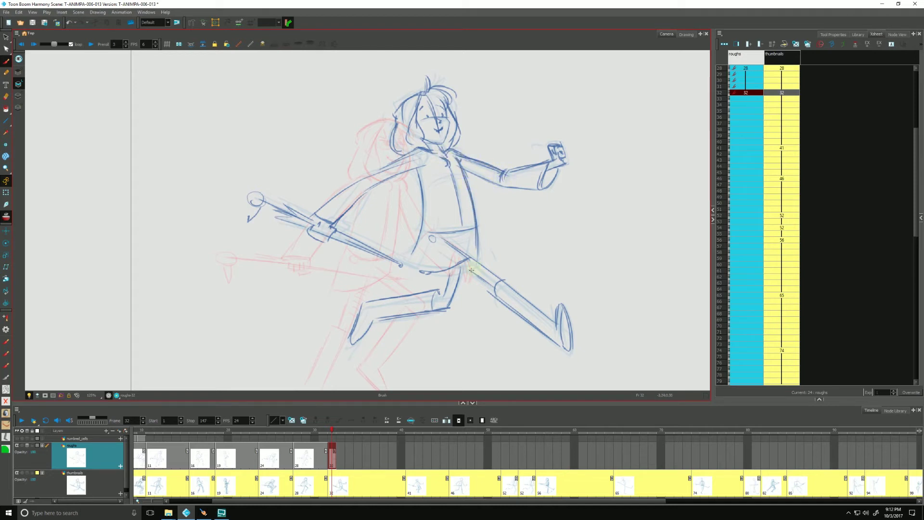
mouse_move(417, 167)
left_mouse_down()
mouse_move(425, 209)
mouse_move(409, 263)
left_mouse_up()
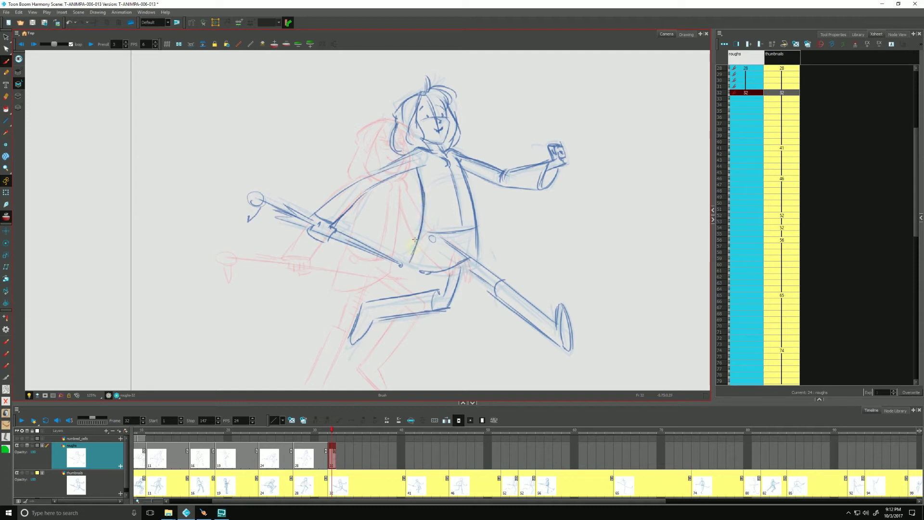
left_click_drag(423, 214, 409, 264)
left_click_drag(475, 256, 408, 268)
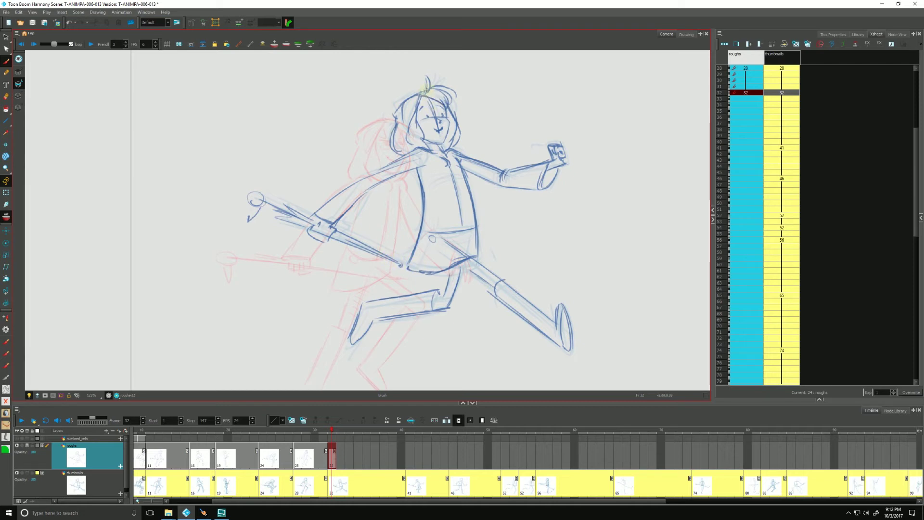
Darken the hair tuft and fringe on frame 32, undo the unwanted strokes, and refine the eyes.
mouse_move(424, 77)
left_mouse_down()
mouse_move(449, 113)
mouse_move(441, 90)
mouse_move(429, 98)
mouse_move(445, 98)
mouse_move(414, 90)
mouse_move(433, 112)
mouse_move(444, 109)
mouse_move(422, 110)
mouse_move(444, 113)
mouse_move(423, 111)
mouse_move(443, 114)
mouse_move(428, 114)
mouse_move(428, 131)
mouse_move(423, 107)
mouse_move(437, 150)
mouse_move(414, 116)
mouse_move(419, 145)
mouse_move(448, 131)
mouse_move(448, 139)
mouse_move(409, 138)
mouse_move(411, 117)
mouse_move(448, 148)
left_mouse_up()
key("ctrl+z")
key("ctrl+z")
key("ctrl+z")
left_click_drag(447, 116, 446, 114)
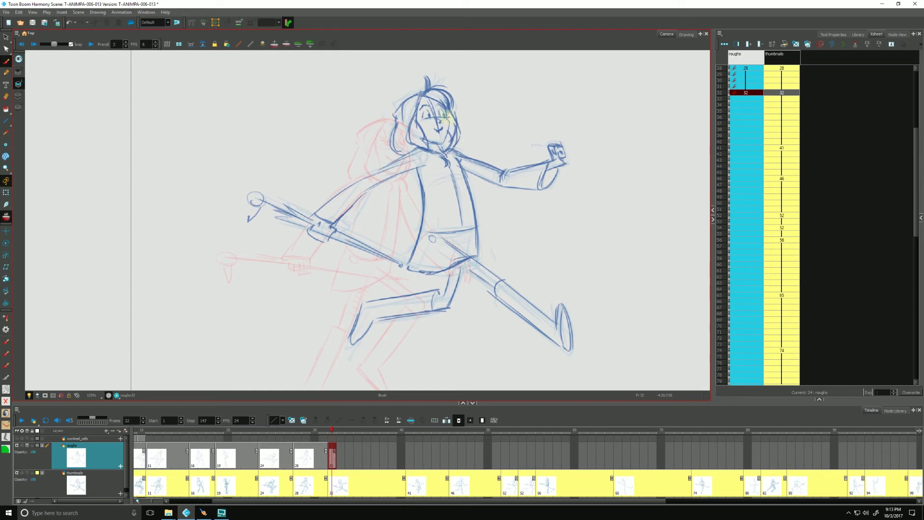
Flip repeatedly between roughs 28 and 32 to compare the poses and check the movement between them.
mouse_move(202, 363)
left_mouse_down()
mouse_move(169, 330)
mouse_move(173, 354)
mouse_move(180, 337)
left_mouse_up()
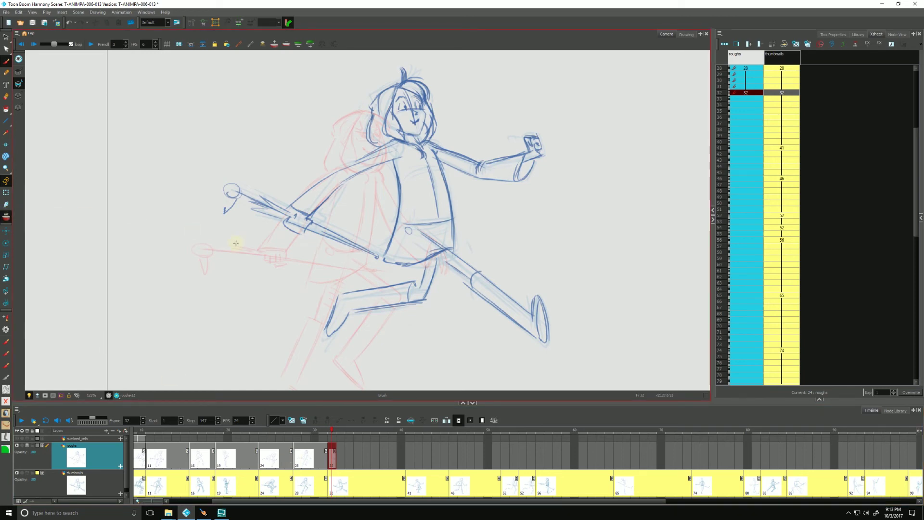
key("f")
key("g")
key("f")
key("g")
key("f")
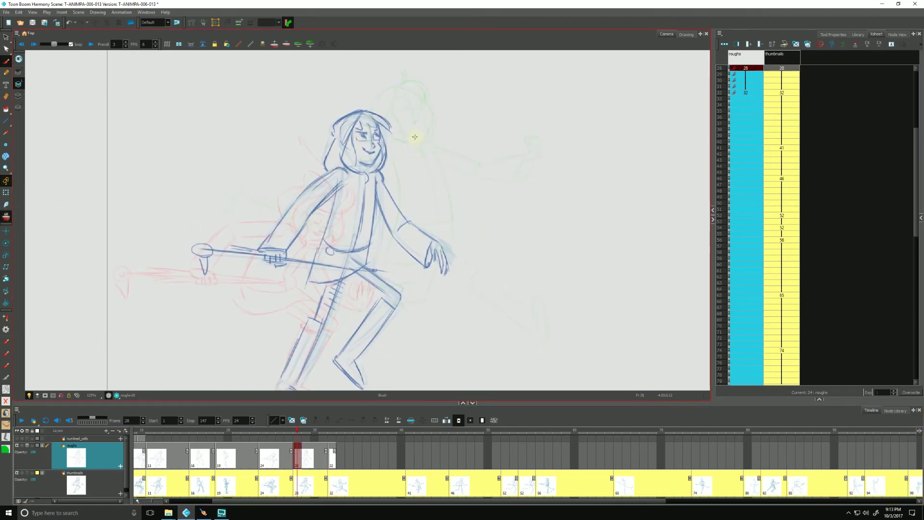
key("g")
key("f")
left_click(34, 44)
left_click(26, 44)
left_click(35, 45)
left_click(23, 45)
left_click(33, 45)
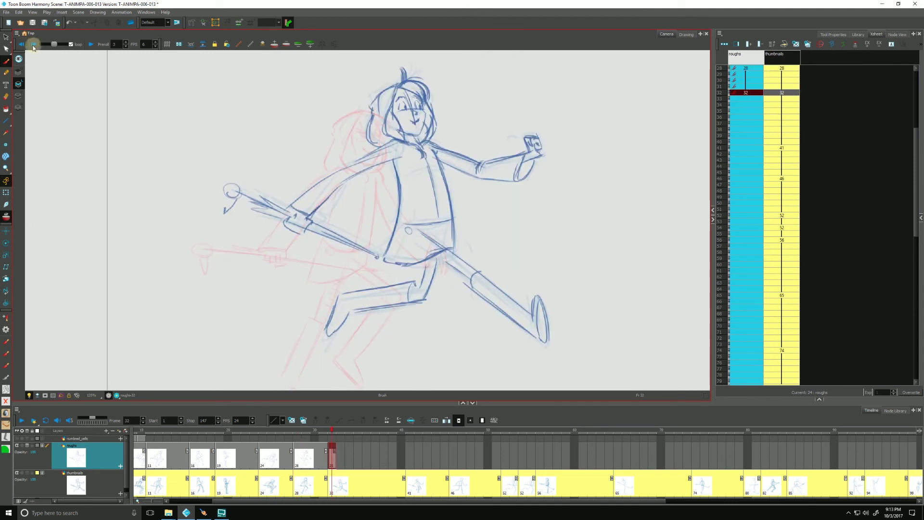
left_click(21, 45)
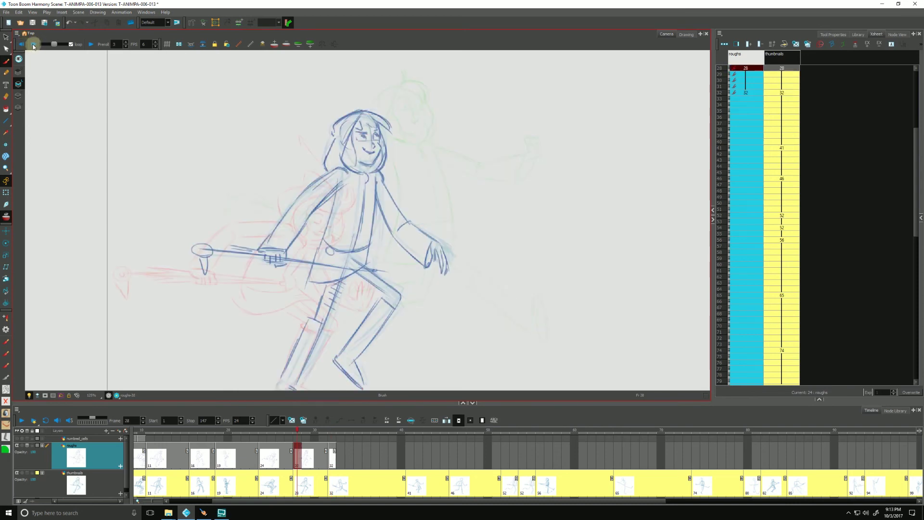
left_click(34, 44)
left_click(23, 44)
left_click(35, 45)
left_click_drag(427, 116, 411, 134)
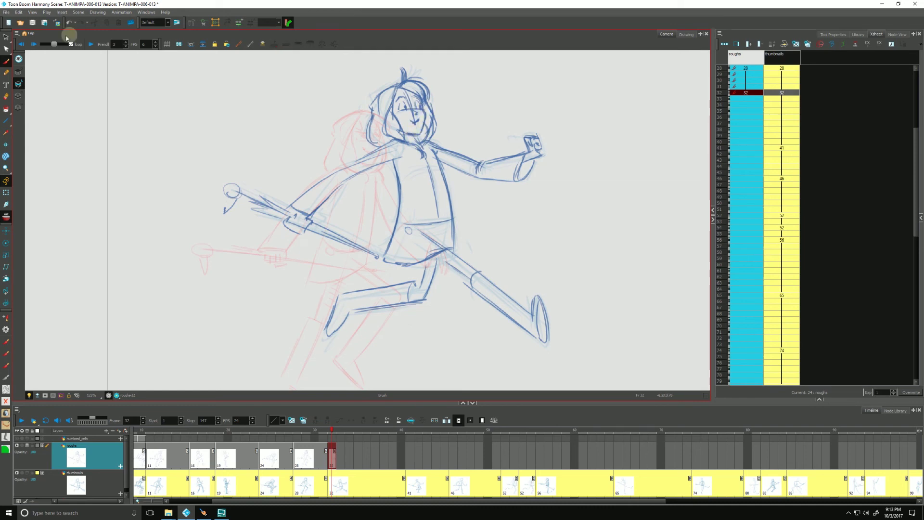
left_click(31, 44)
left_click(33, 46)
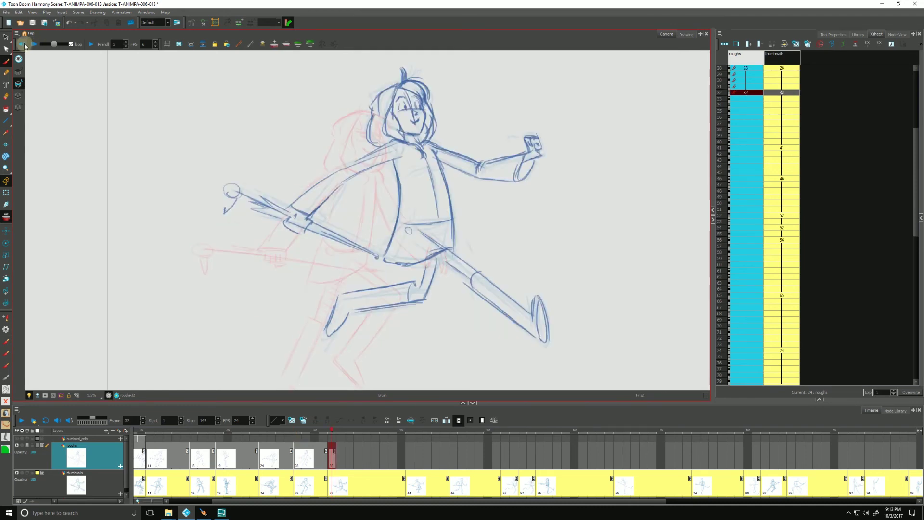
left_click(34, 45)
left_click(24, 45)
left_click(24, 46)
left_click(24, 45)
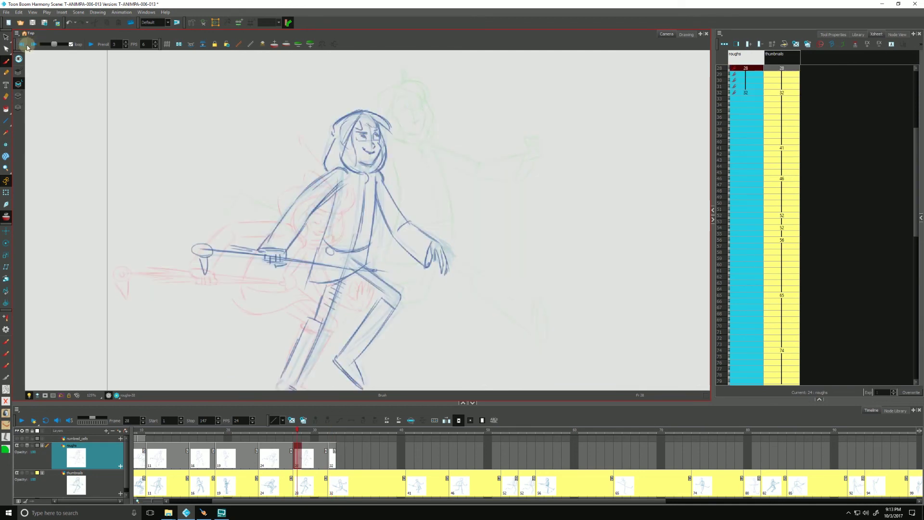
left_click(33, 46)
left_click(24, 45)
left_click(34, 45)
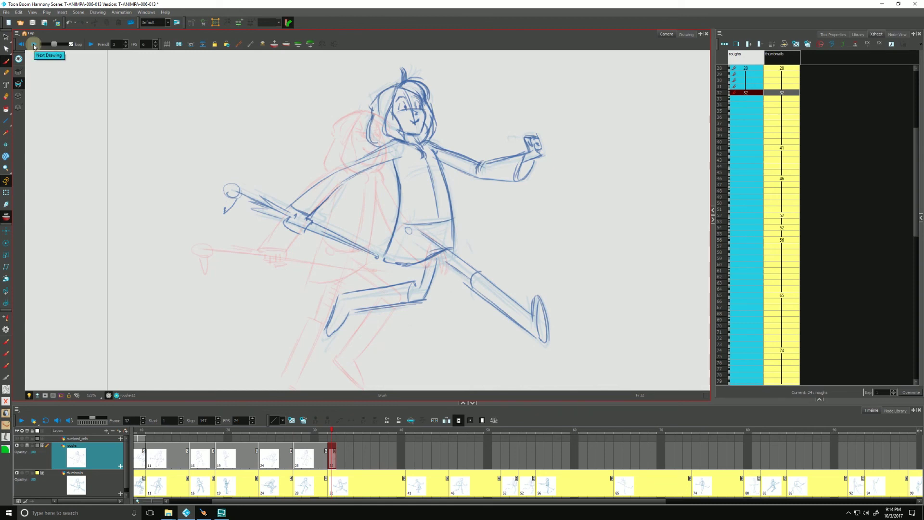